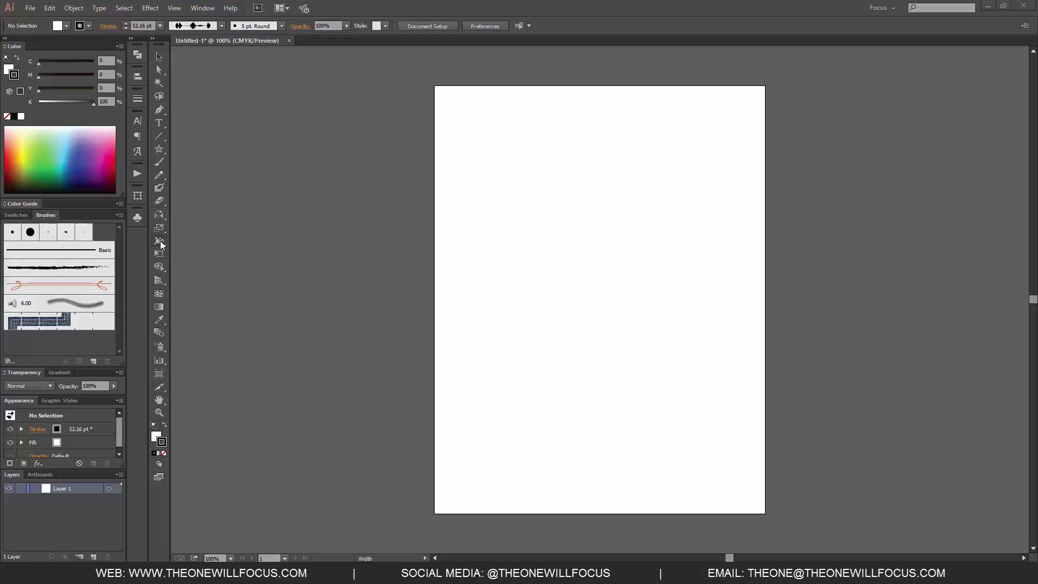
Draw a rectangle near the top-left of the page with the Rectangle tool
{"action": "left_click", "coordinate": [159, 151]}
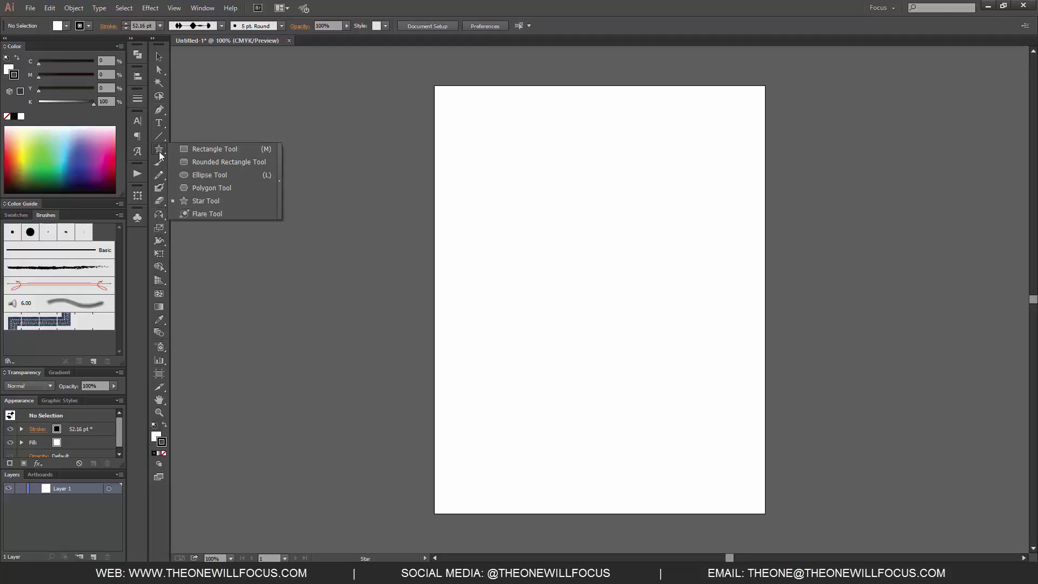
{"action": "left_click", "coordinate": [194, 150]}
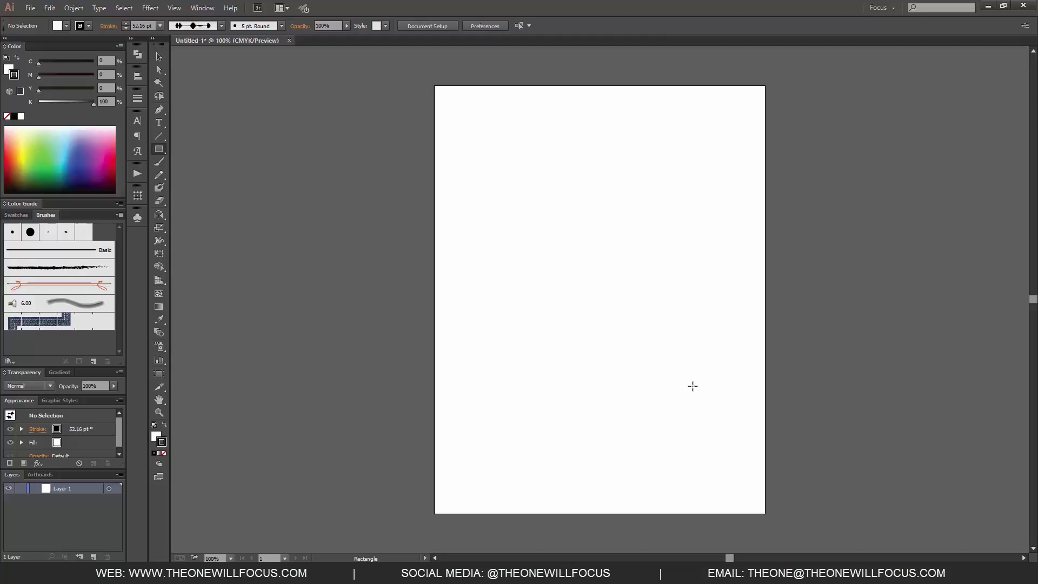
{"action": "left_click_drag", "start_coordinate": [468, 145], "coordinate": [566, 284]}
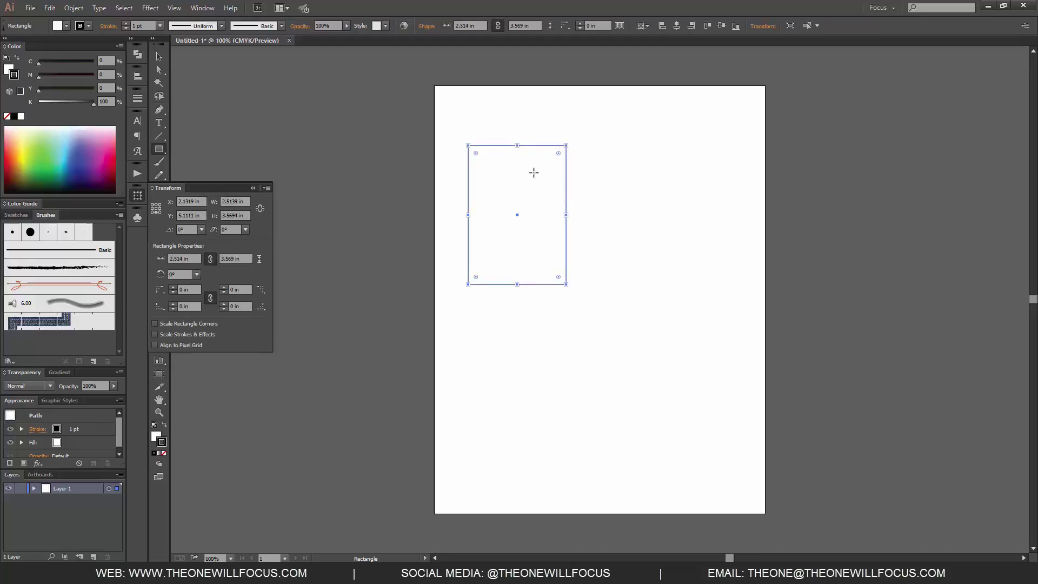
Set the rectangle's stroke weight to 11 pt
{"action": "key", "text": "shift+x"}
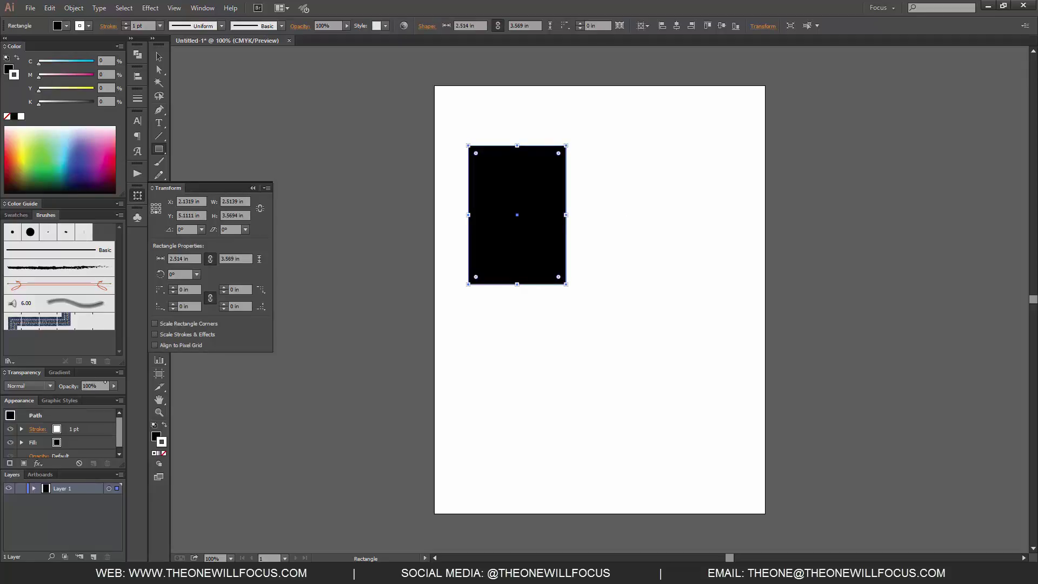
{"action": "left_click", "coordinate": [138, 98]}
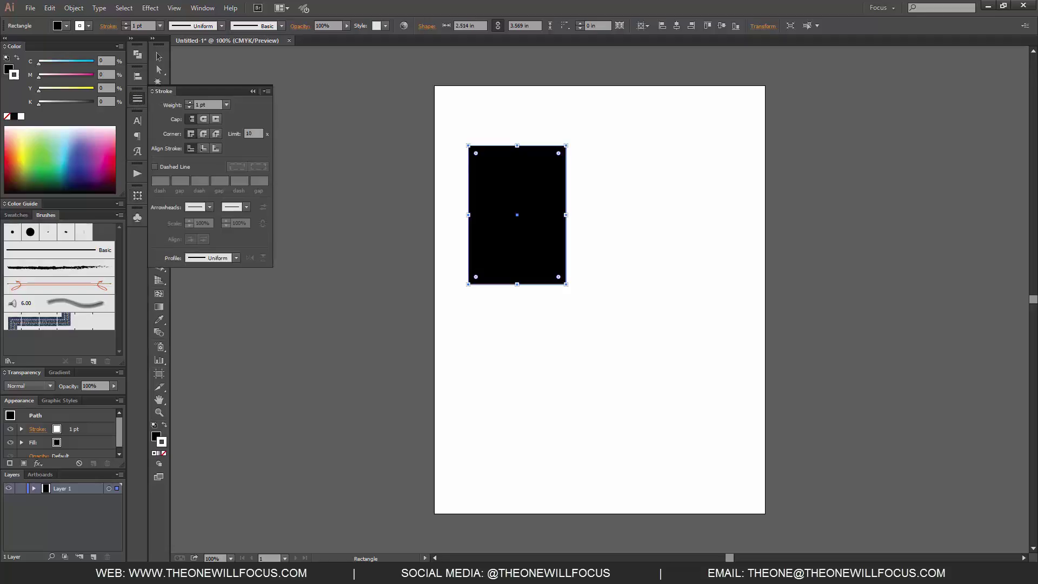
{"action": "left_click", "coordinate": [188, 103]}
{"action": "left_click", "coordinate": [188, 103]}
{"action": "left_click", "coordinate": [189, 103]}
{"action": "left_click", "coordinate": [189, 103]}
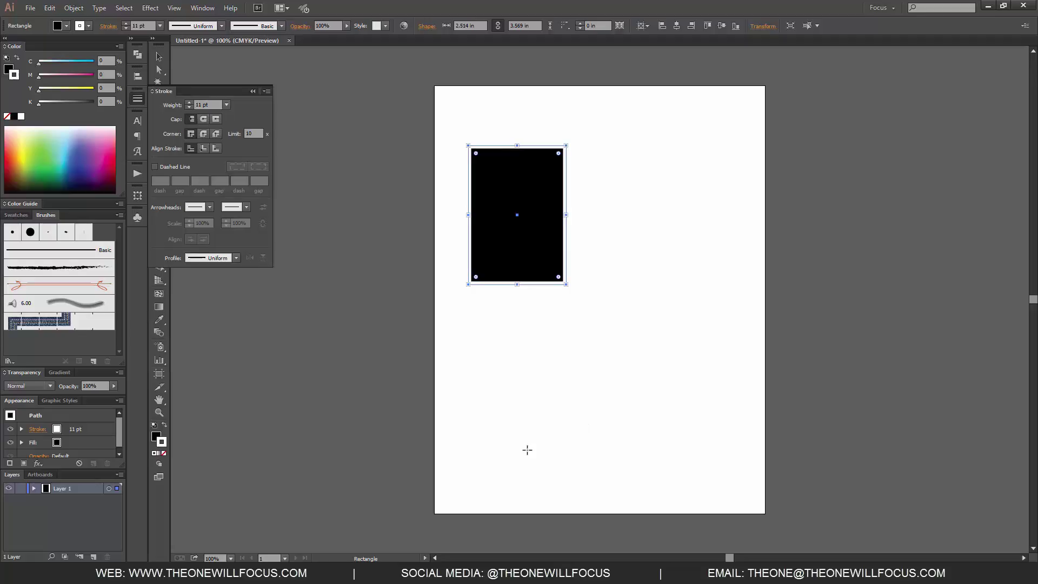
{"action": "key", "text": "shift+x"}
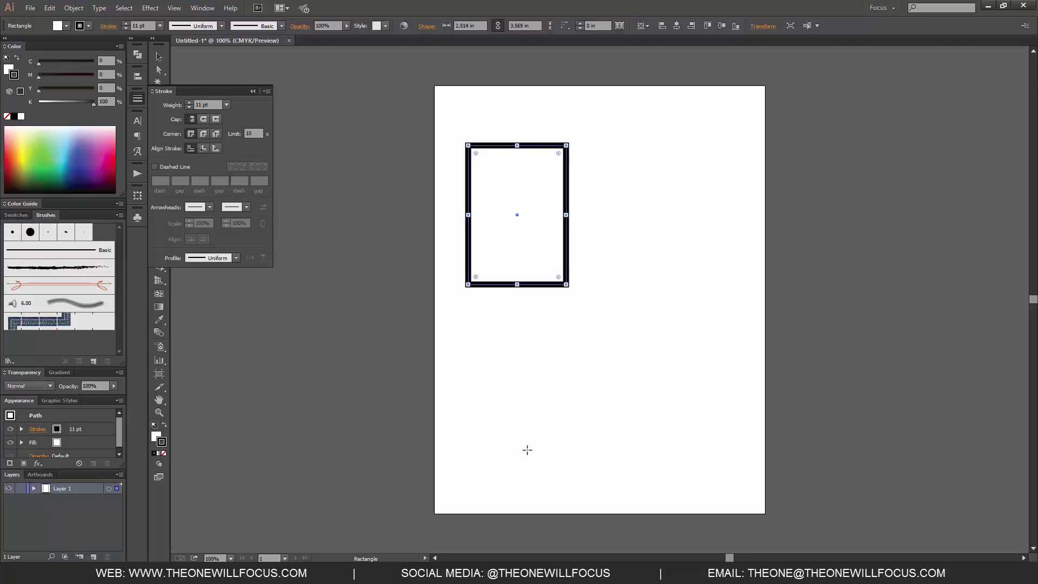
Colour the rectangle's outline purple and its fill C=46 light blue
{"action": "left_click", "coordinate": [66, 77]}
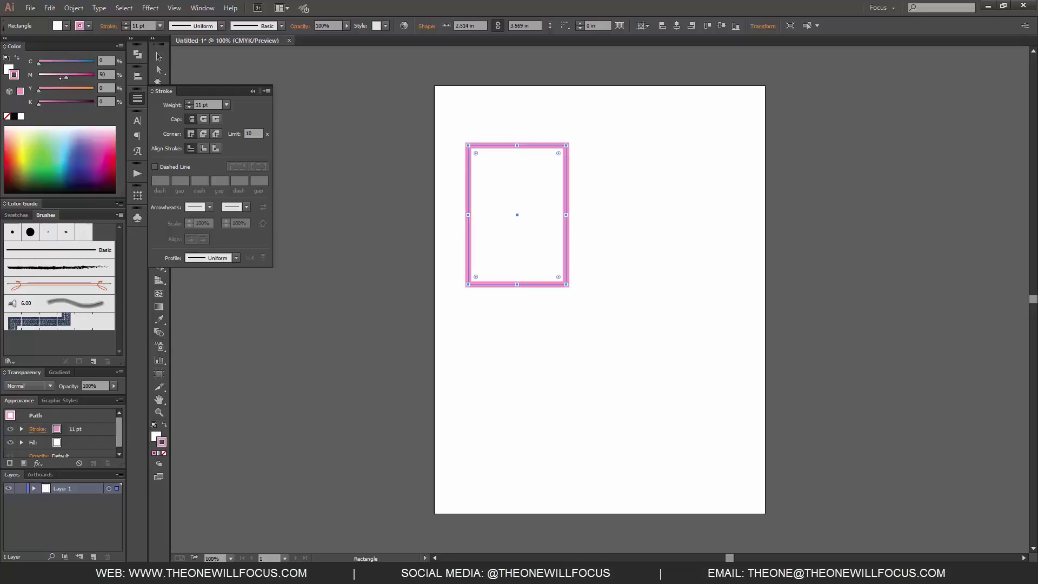
{"action": "left_click", "coordinate": [93, 76]}
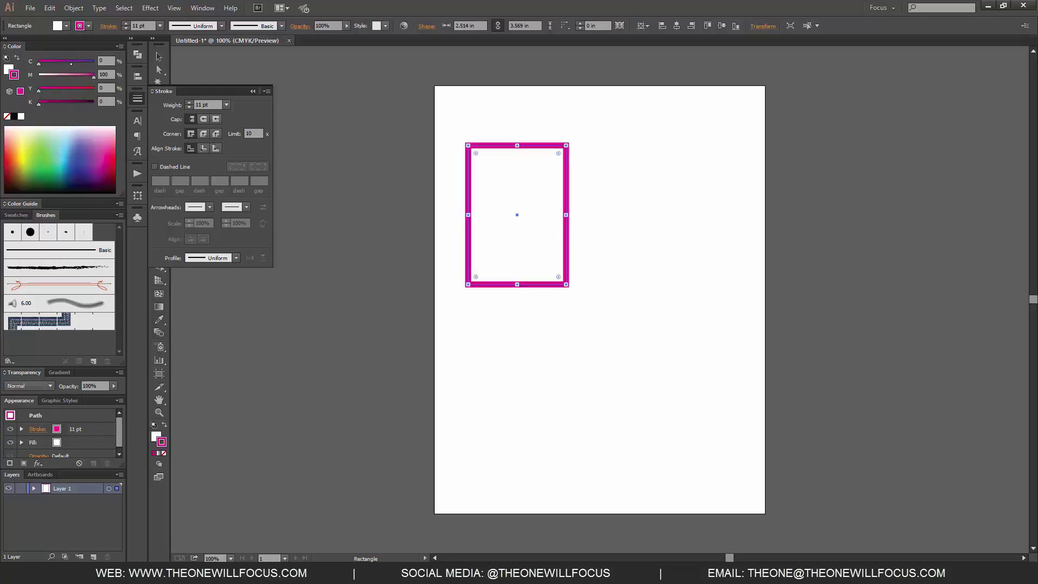
{"action": "left_click", "coordinate": [71, 63]}
{"action": "left_click", "coordinate": [8, 68]}
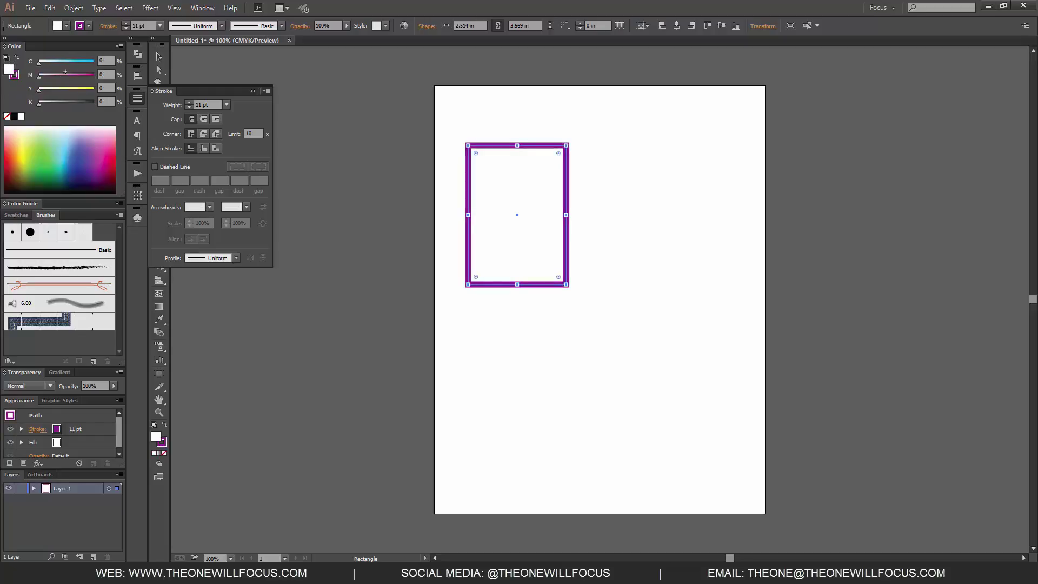
{"action": "left_click", "coordinate": [64, 64]}
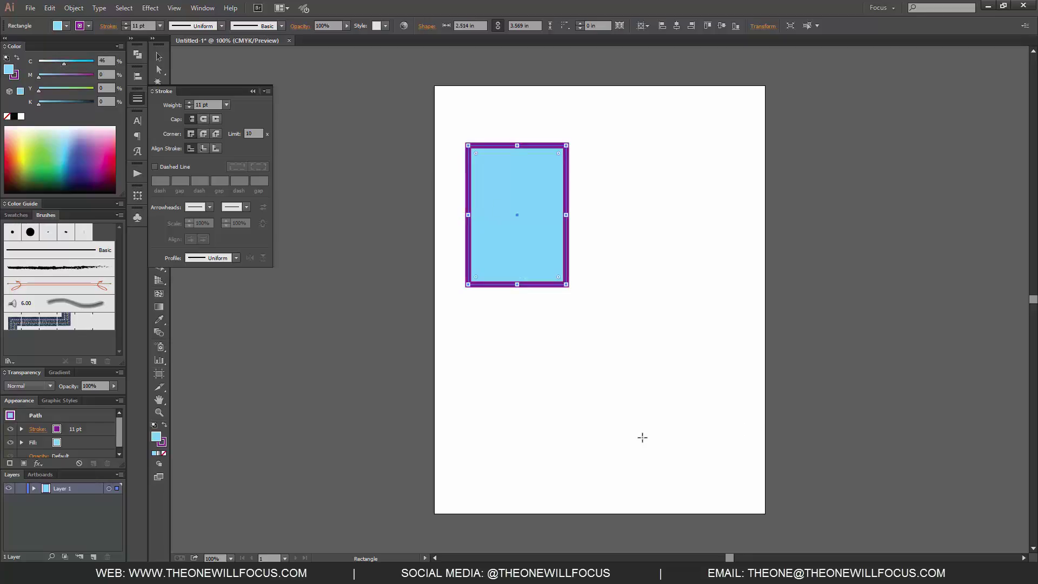
Drag out three more rectangles cascading right, cancelling the Rectangle size dialog
{"action": "mouse_move", "coordinate": [533, 105]}
{"action": "left_mouse_down"}
{"action": "mouse_move", "coordinate": [537, 132]}
{"action": "mouse_move", "coordinate": [642, 274]}
{"action": "left_mouse_up"}
{"action": "mouse_move", "coordinate": [674, 161]}
{"action": "left_mouse_down"}
{"action": "mouse_move", "coordinate": [607, 231]}
{"action": "mouse_move", "coordinate": [600, 344]}
{"action": "left_mouse_up"}
{"action": "mouse_move", "coordinate": [710, 221]}
{"action": "left_mouse_down"}
{"action": "mouse_move", "coordinate": [692, 237]}
{"action": "mouse_move", "coordinate": [641, 466]}
{"action": "left_mouse_up"}
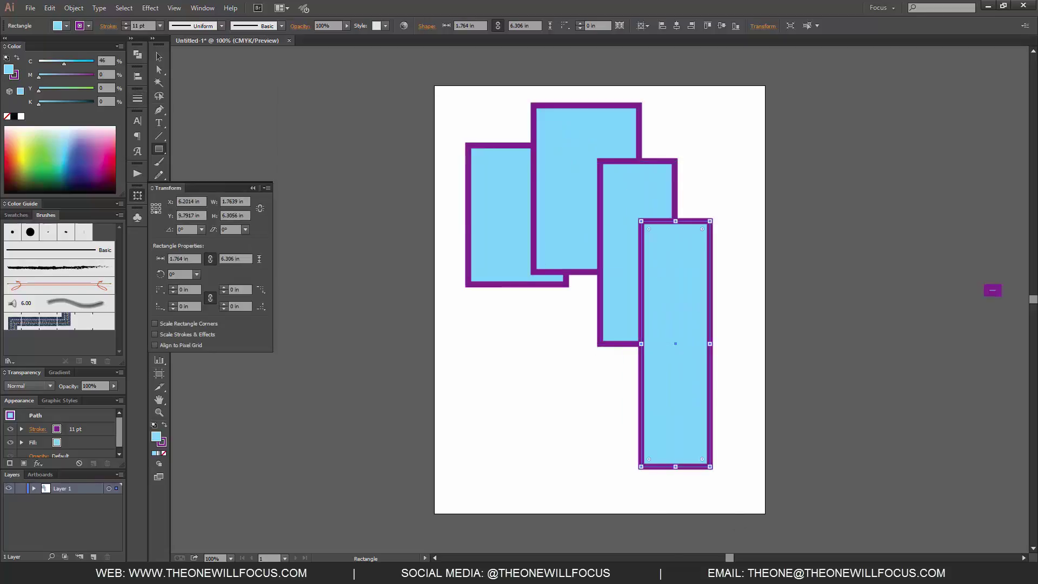
{"action": "left_click", "coordinate": [663, 300]}
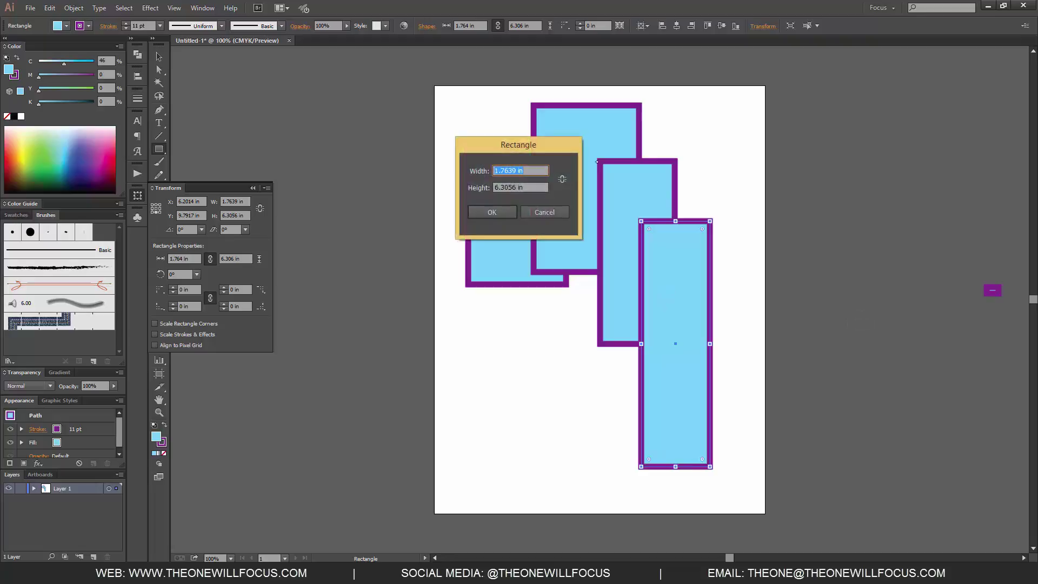
{"action": "key", "text": "Escape"}
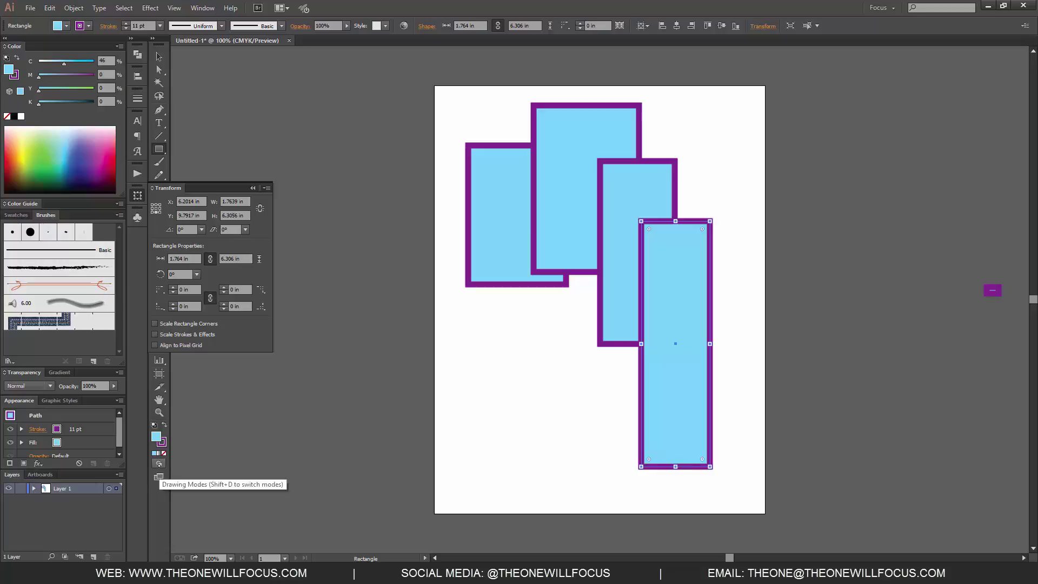
Switch the toolbar to two columns and close the Transform panel
{"action": "left_click", "coordinate": [159, 36]}
{"action": "mouse_move", "coordinate": [244, 185]}
{"action": "left_mouse_down"}
{"action": "mouse_move", "coordinate": [217, 187]}
{"action": "mouse_move", "coordinate": [233, 188]}
{"action": "left_mouse_up"}
{"action": "left_click", "coordinate": [252, 187]}
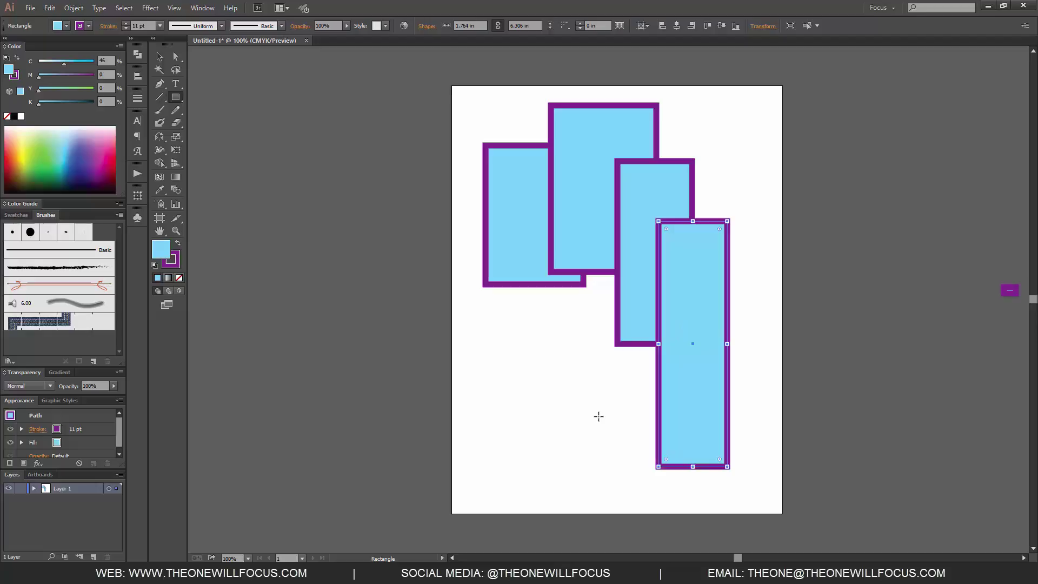
Switch to Draw Behind and add four rectangles along the right side behind the others
{"action": "key", "text": "shift+d"}
{"action": "left_click_drag", "start_coordinate": [741, 181], "coordinate": [672, 280]}
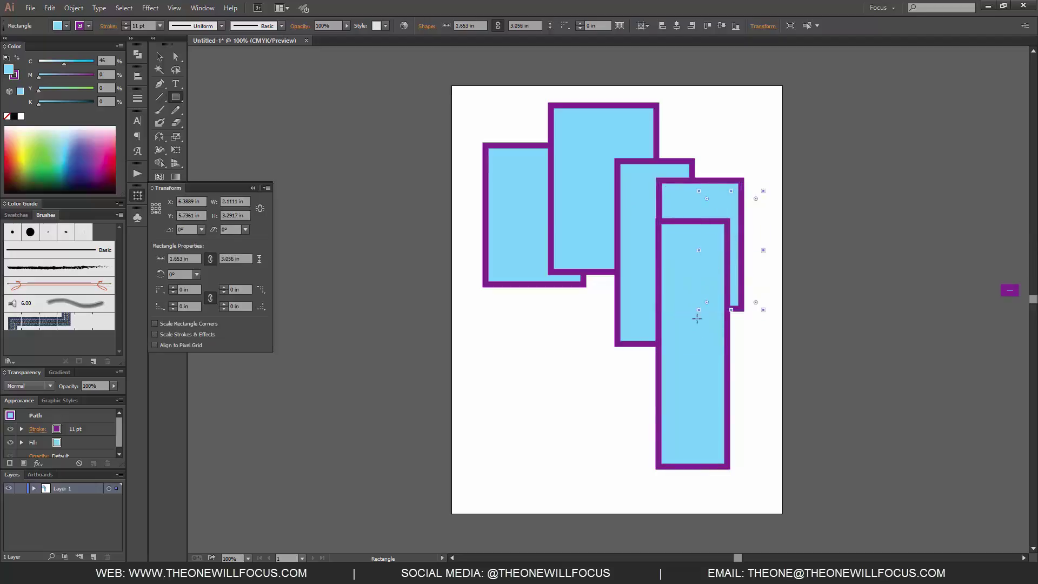
{"action": "mouse_move", "coordinate": [697, 318]}
{"action": "left_mouse_down"}
{"action": "mouse_move", "coordinate": [761, 139]}
{"action": "mouse_move", "coordinate": [734, 254]}
{"action": "mouse_move", "coordinate": [774, 398]}
{"action": "left_mouse_up"}
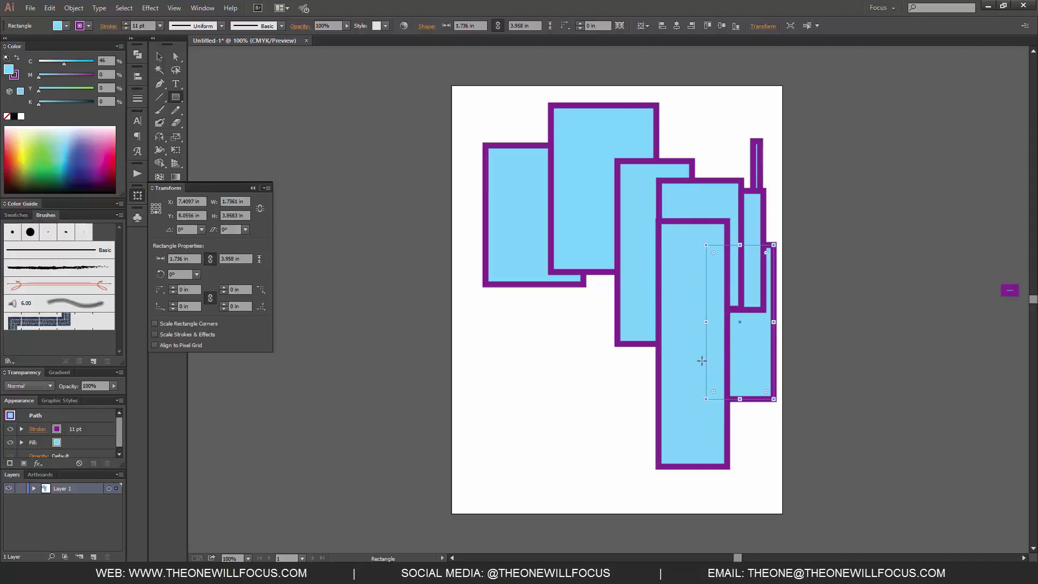
{"action": "left_click_drag", "start_coordinate": [702, 361], "coordinate": [784, 477]}
{"action": "left_click_drag", "start_coordinate": [687, 411], "coordinate": [770, 505]}
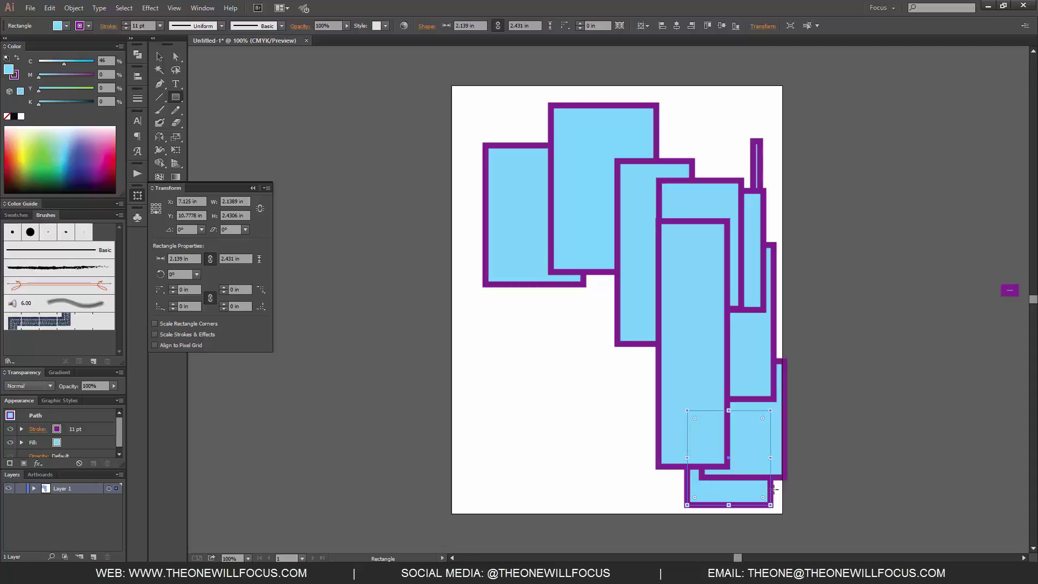
Delete all existing rectangles to clear the artboard
{"action": "key", "text": "ctrl+a"}
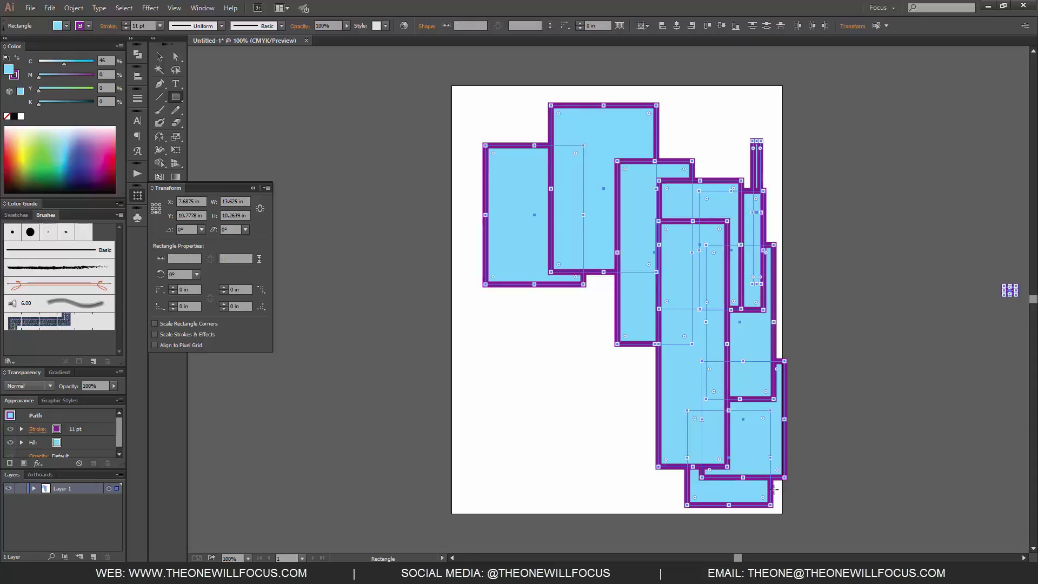
{"action": "key", "text": "Delete"}
{"action": "left_click", "coordinate": [483, 124]}
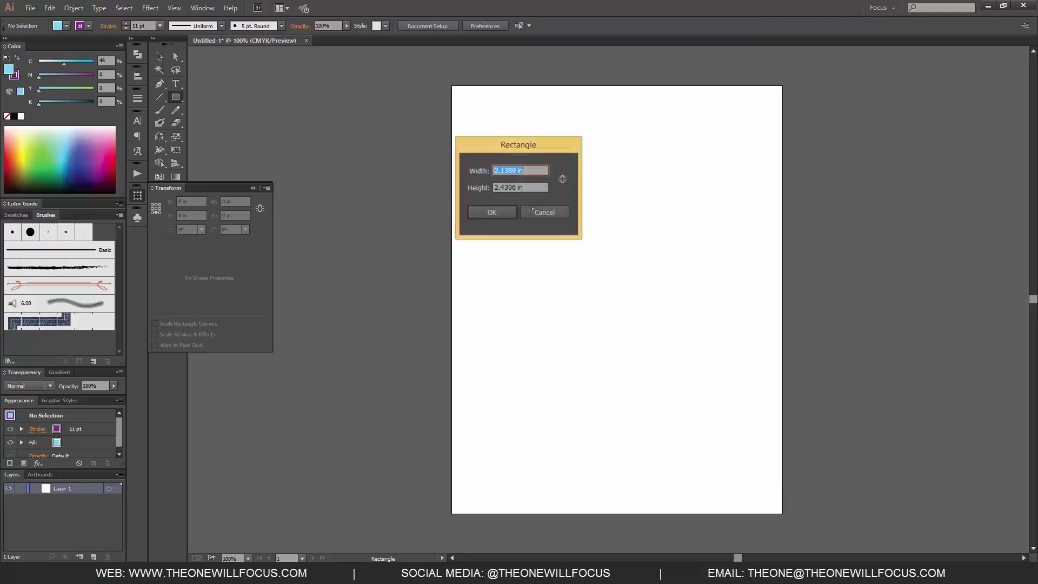
{"action": "key", "text": "Escape"}
Draw a cascade of seven overlapping rectangles, then select all and delete them
{"action": "left_click_drag", "start_coordinate": [489, 139], "coordinate": [571, 239]}
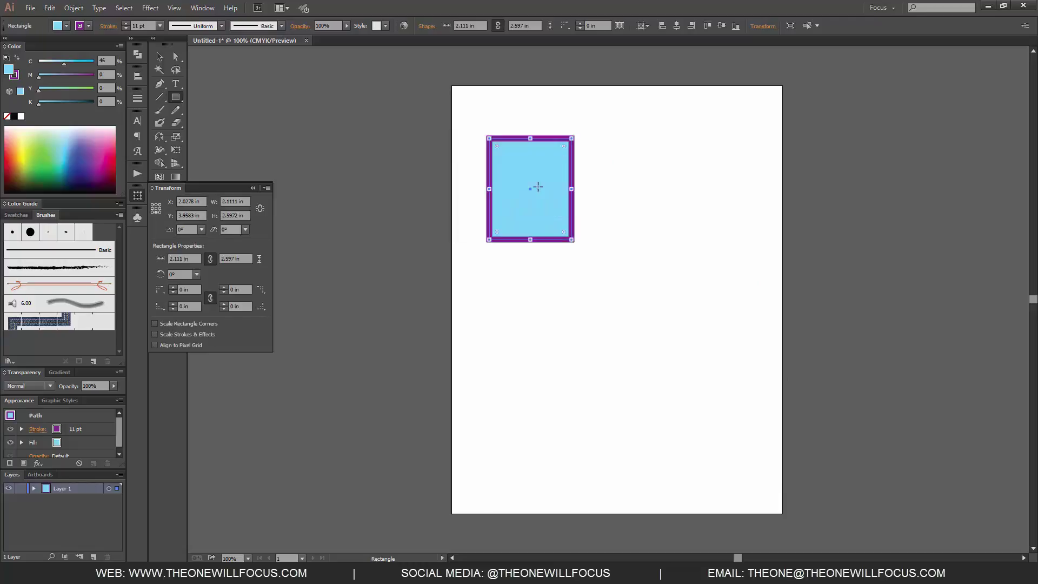
{"action": "left_click_drag", "start_coordinate": [611, 203], "coordinate": [512, 293]}
{"action": "left_click_drag", "start_coordinate": [651, 229], "coordinate": [547, 332]}
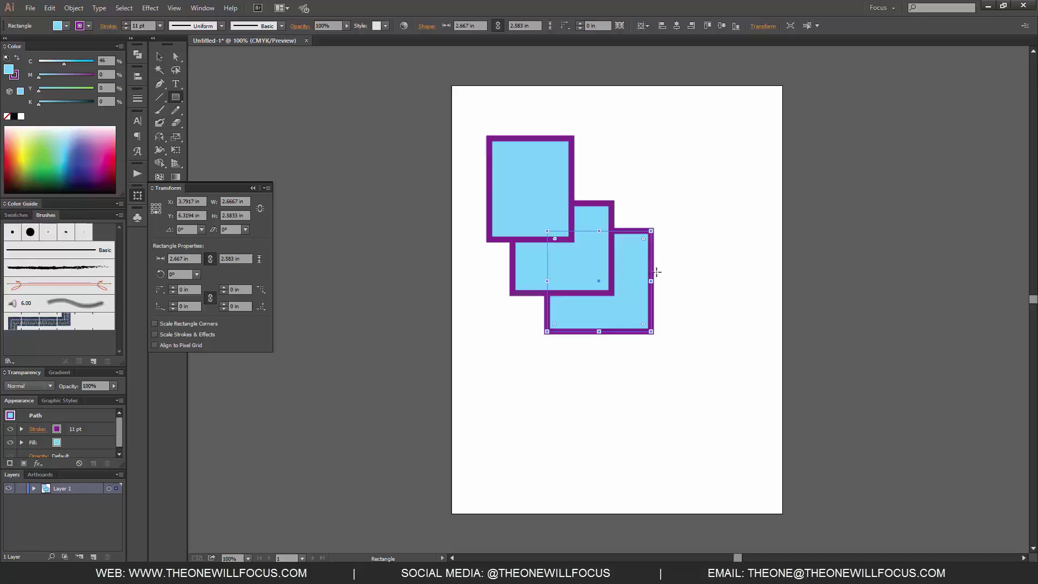
{"action": "left_click_drag", "start_coordinate": [690, 251], "coordinate": [577, 362]}
{"action": "left_click_drag", "start_coordinate": [692, 290], "coordinate": [622, 409]}
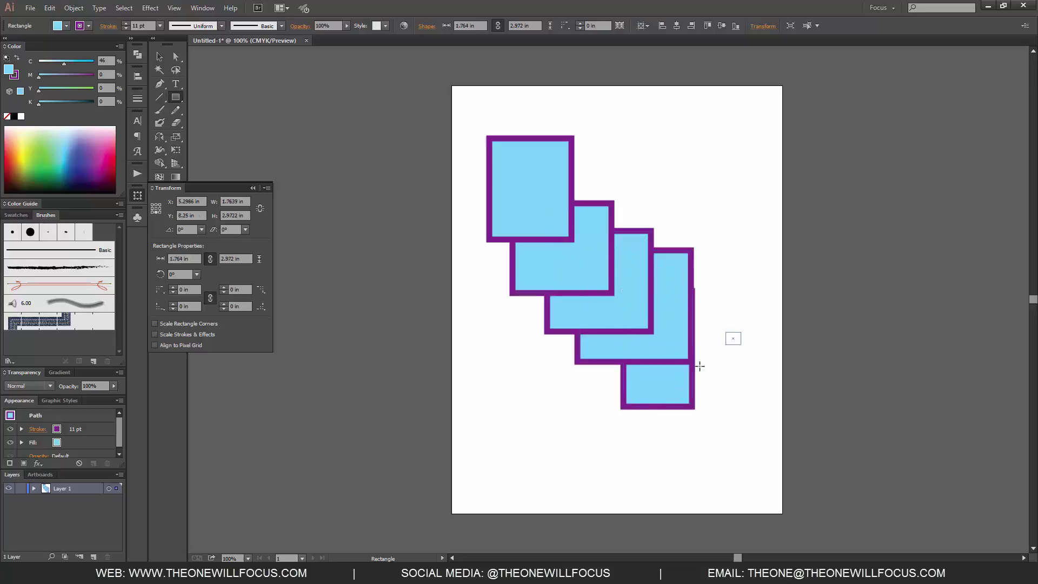
{"action": "left_click_drag", "start_coordinate": [741, 330], "coordinate": [631, 463]}
{"action": "left_click_drag", "start_coordinate": [763, 389], "coordinate": [677, 539]}
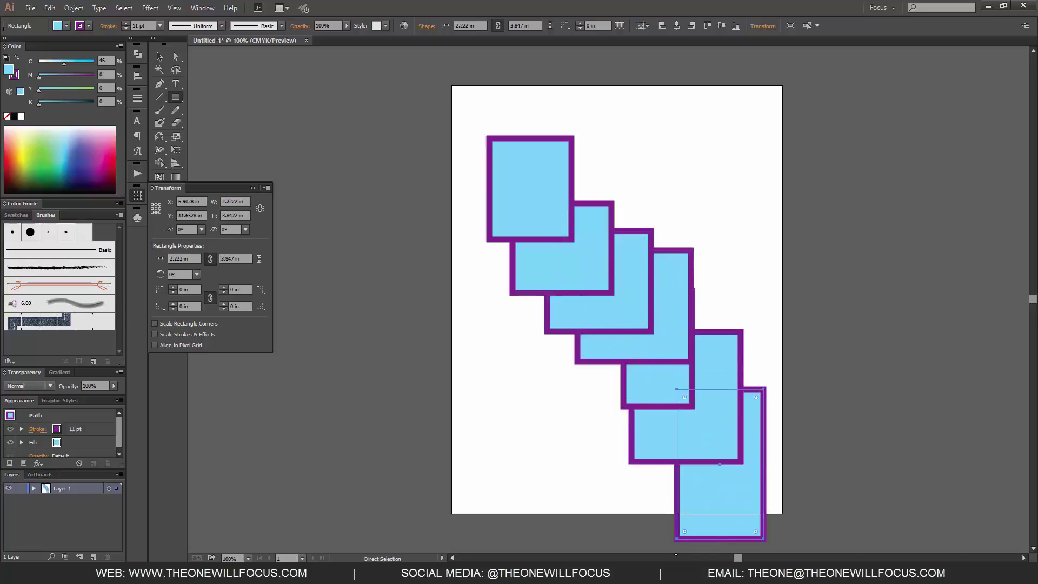
{"action": "key", "text": "ctrl+a"}
{"action": "key", "text": "Delete"}
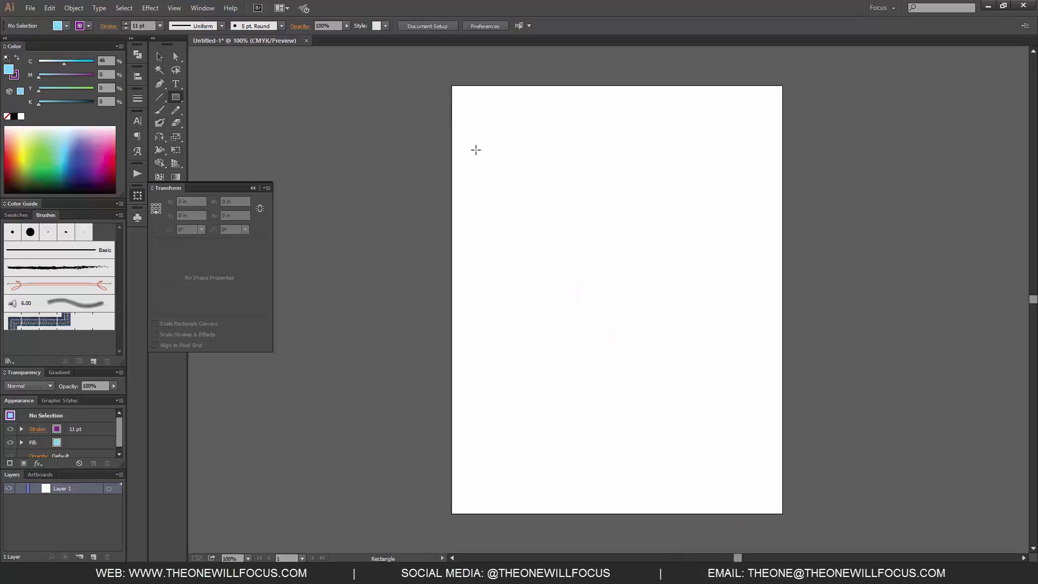
Switch to Draw Behind and draw three rectangles, each stacking behind the previous
{"action": "left_click", "coordinate": [253, 188]}
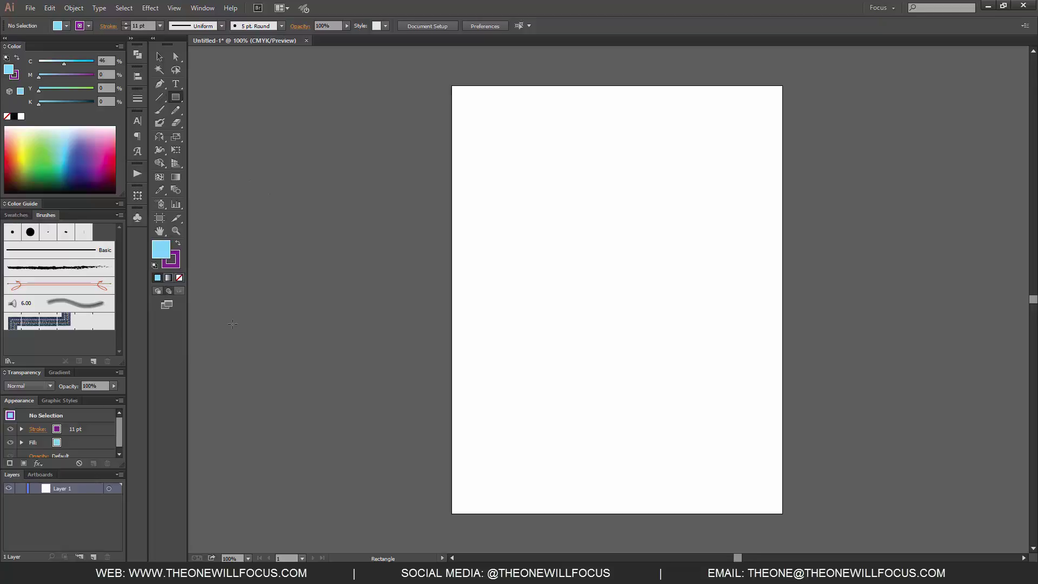
{"action": "key", "text": "shift+d"}
{"action": "left_click_drag", "start_coordinate": [485, 115], "coordinate": [620, 298]}
{"action": "left_click_drag", "start_coordinate": [672, 158], "coordinate": [535, 324]}
{"action": "left_click_drag", "start_coordinate": [714, 237], "coordinate": [559, 424]}
{"action": "left_click", "coordinate": [559, 425]}
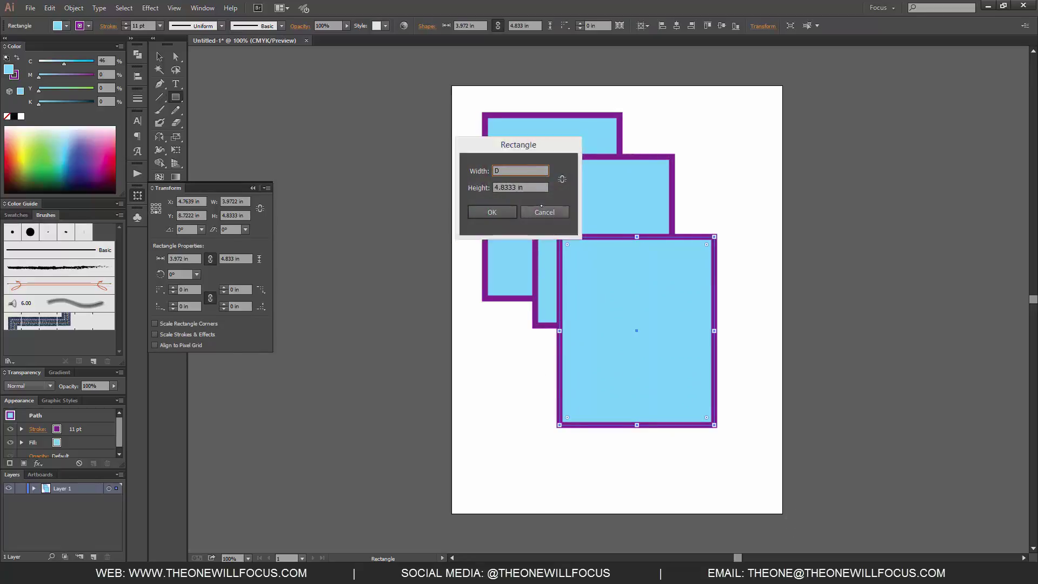
{"action": "key", "text": "Escape"}
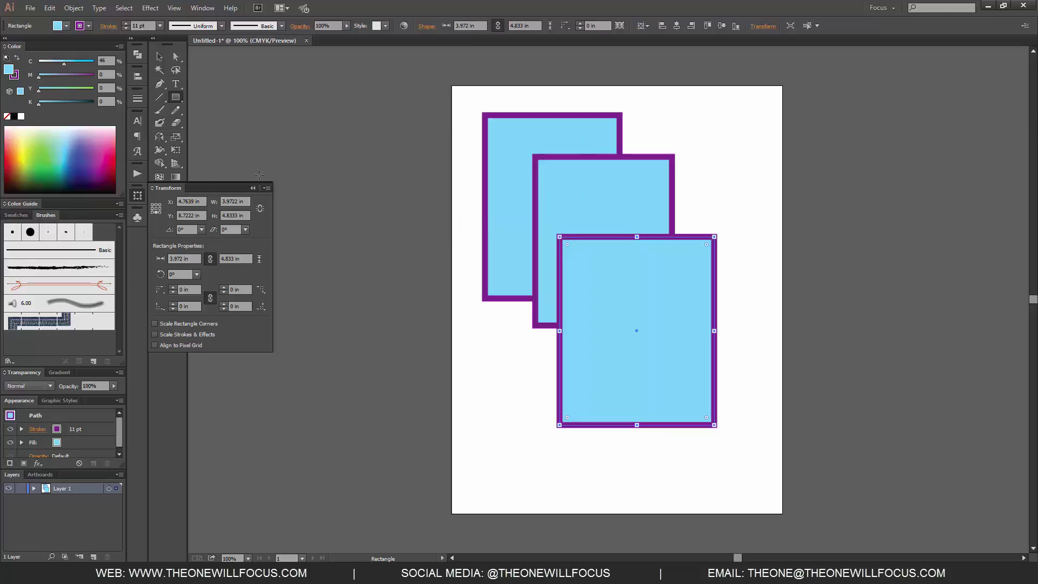
Add two more rectangles behind near the bottom, then select all and delete
{"action": "key", "text": "shift+F8"}
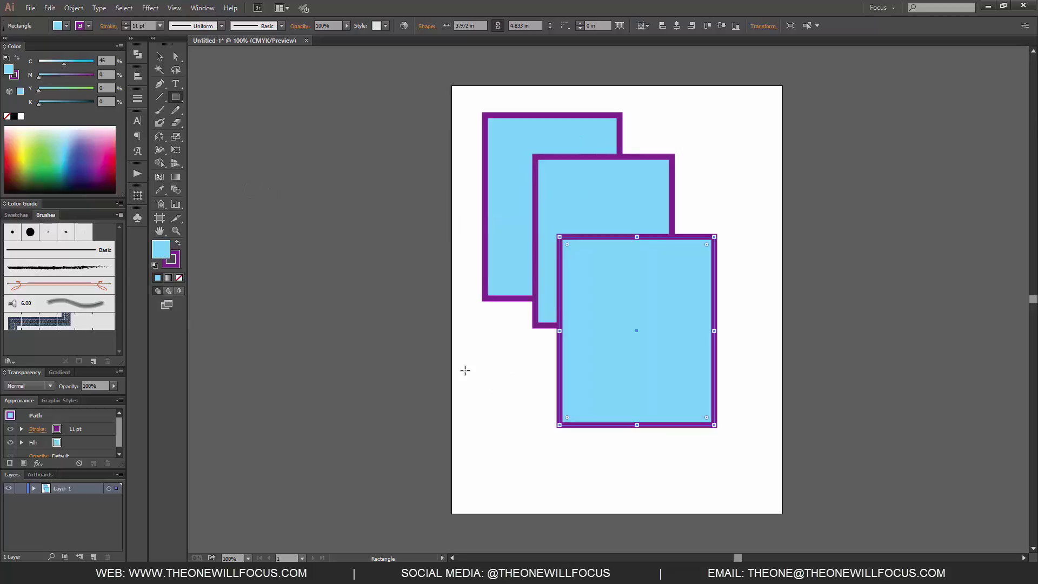
{"action": "left_click_drag", "start_coordinate": [512, 348], "coordinate": [678, 476]}
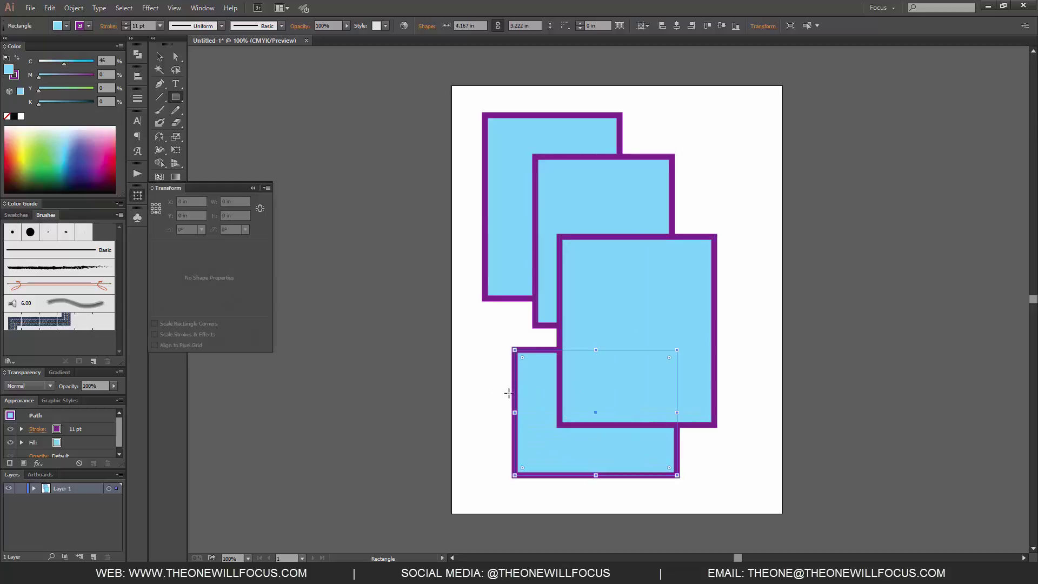
{"action": "left_click_drag", "start_coordinate": [458, 403], "coordinate": [624, 515]}
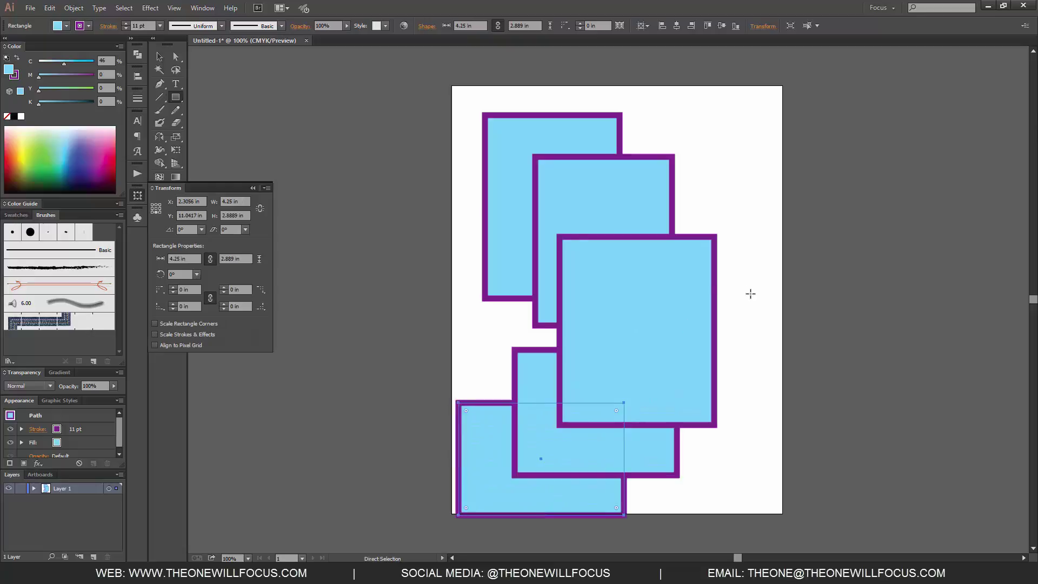
{"action": "key", "text": "ctrl+a"}
{"action": "key", "text": "Delete"}
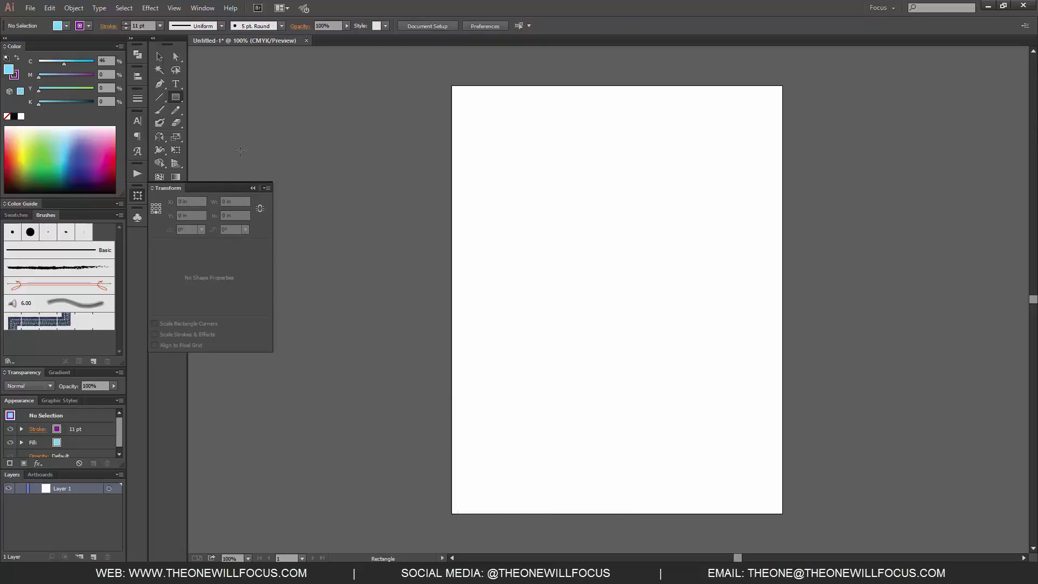
Drag out one large rectangle covering most of the artboard, closing the Transform panel
{"action": "left_click", "coordinate": [252, 187]}
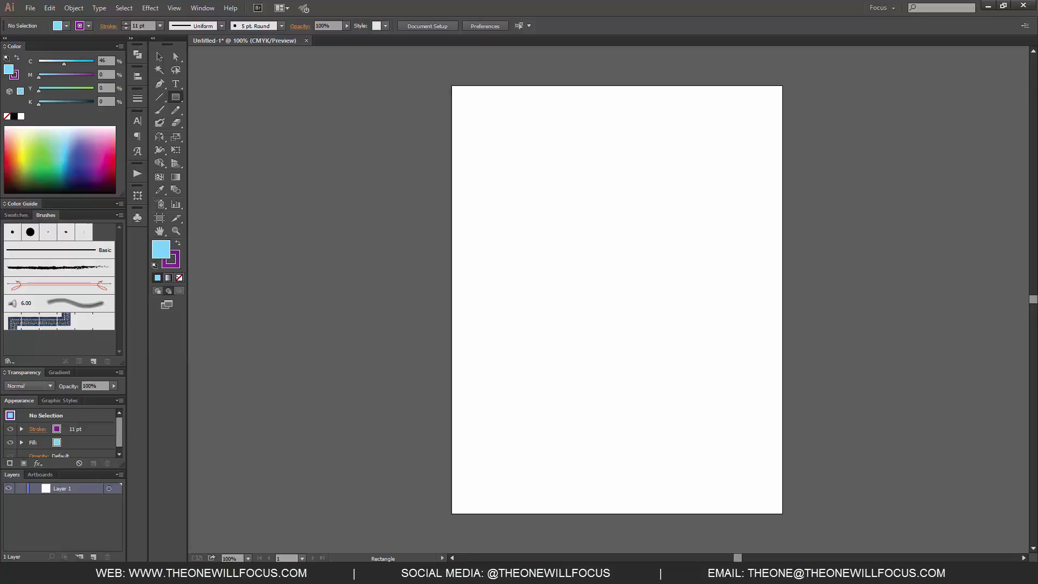
{"action": "left_click_drag", "start_coordinate": [485, 122], "coordinate": [676, 390]}
{"action": "left_click", "coordinate": [253, 187]}
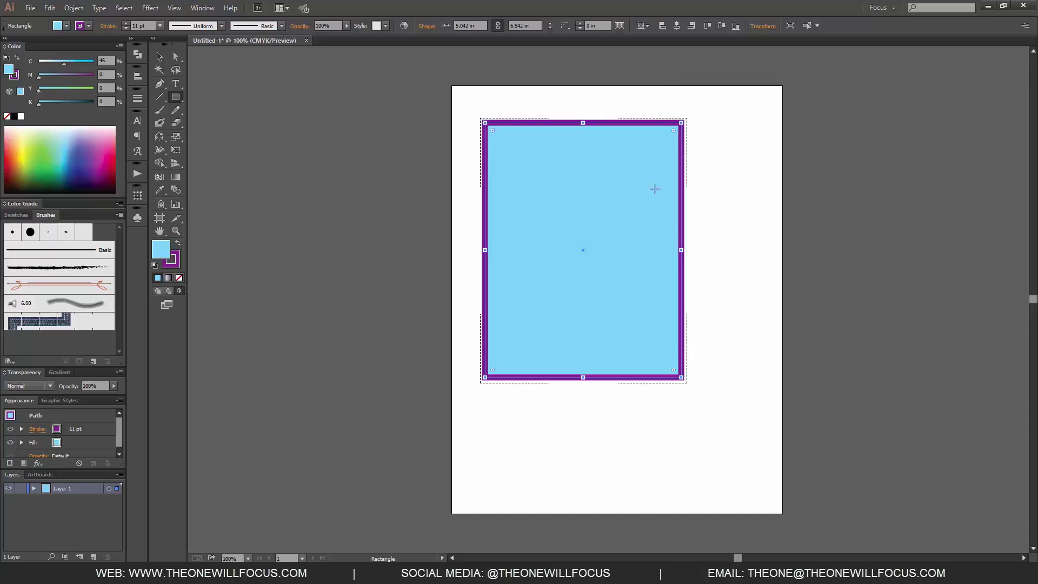
Draw seven rectangles clipped inside the large frame
{"action": "left_click_drag", "start_coordinate": [726, 165], "coordinate": [579, 273]}
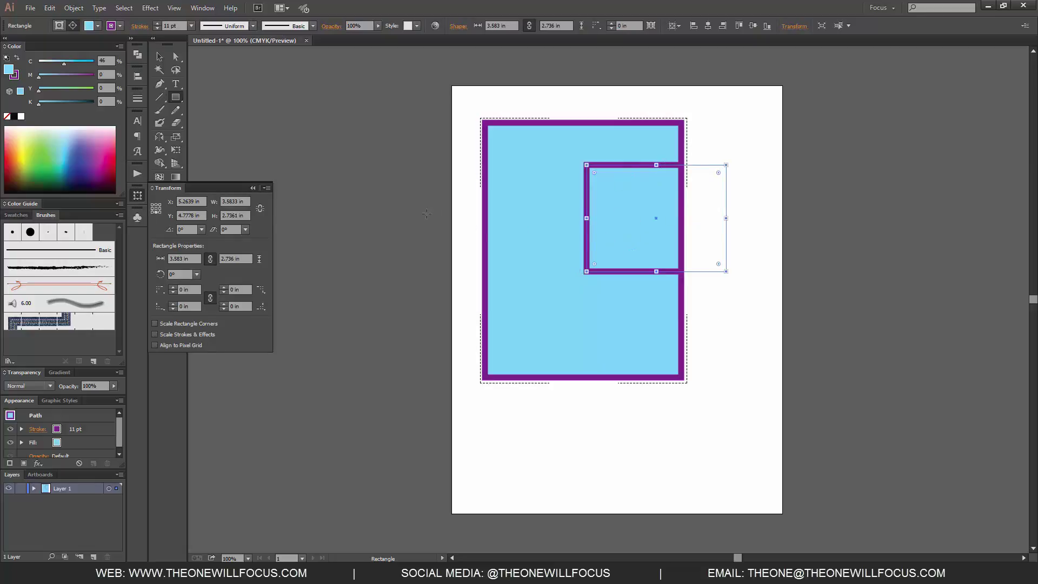
{"action": "mouse_move", "coordinate": [428, 213]}
{"action": "left_mouse_down"}
{"action": "mouse_move", "coordinate": [533, 254]}
{"action": "mouse_move", "coordinate": [570, 316]}
{"action": "left_mouse_up"}
{"action": "mouse_move", "coordinate": [569, 426]}
{"action": "left_mouse_down"}
{"action": "mouse_move", "coordinate": [545, 344]}
{"action": "mouse_move", "coordinate": [635, 228]}
{"action": "left_mouse_up"}
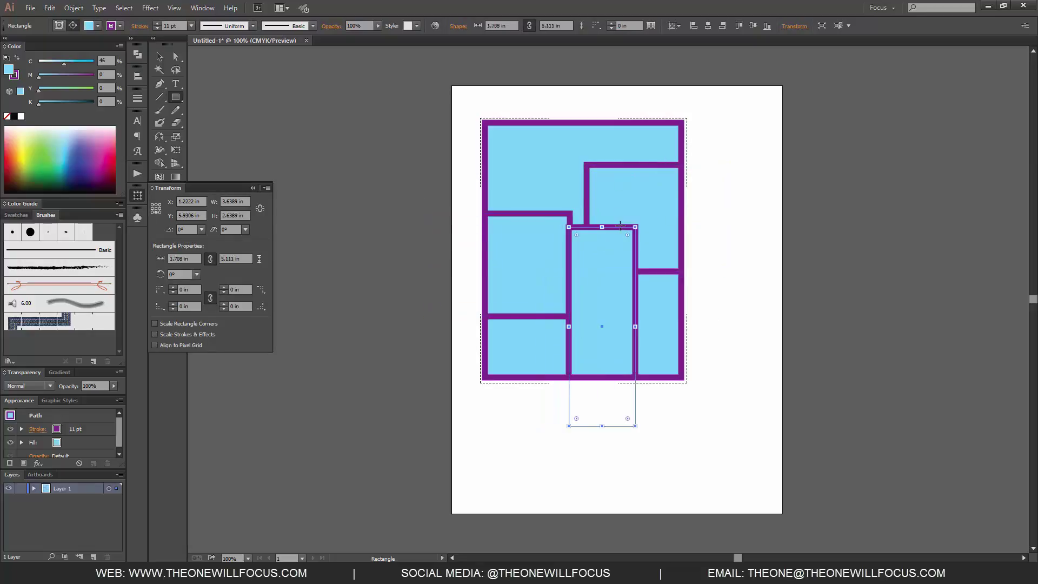
{"action": "left_click_drag", "start_coordinate": [689, 419], "coordinate": [551, 263]}
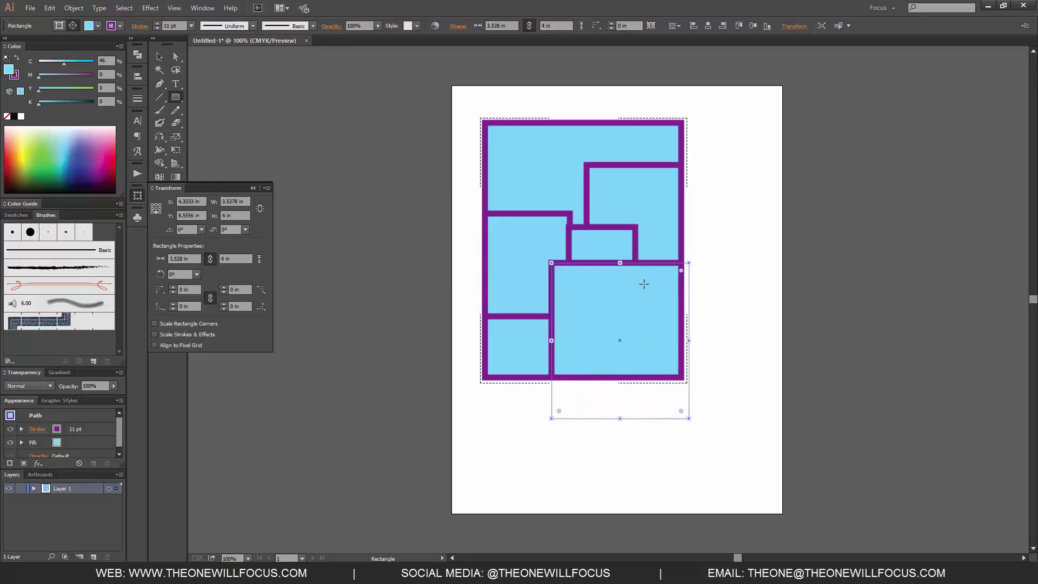
{"action": "left_click_drag", "start_coordinate": [495, 405], "coordinate": [631, 211]}
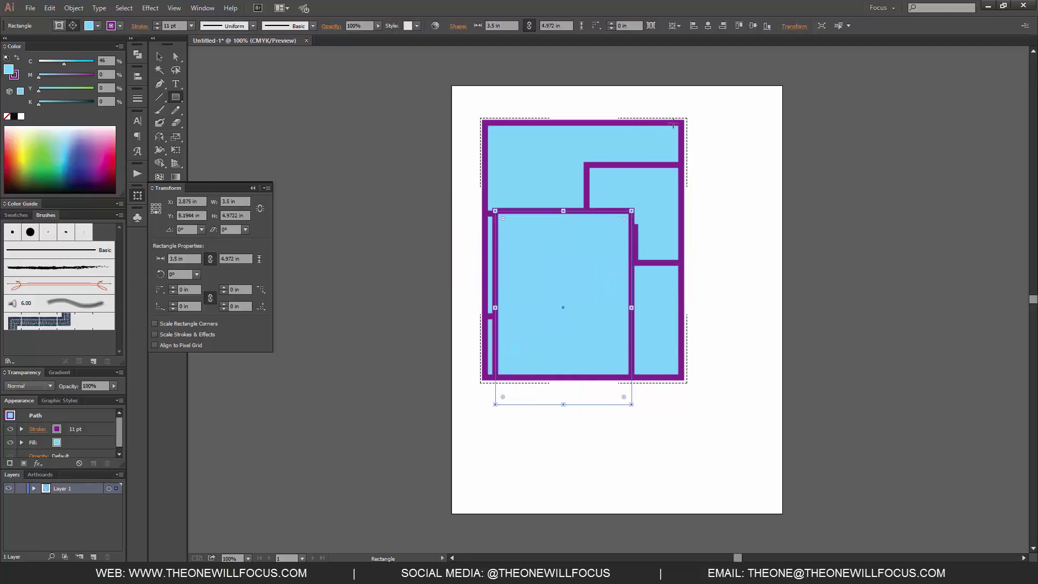
{"action": "left_click_drag", "start_coordinate": [744, 115], "coordinate": [585, 245]}
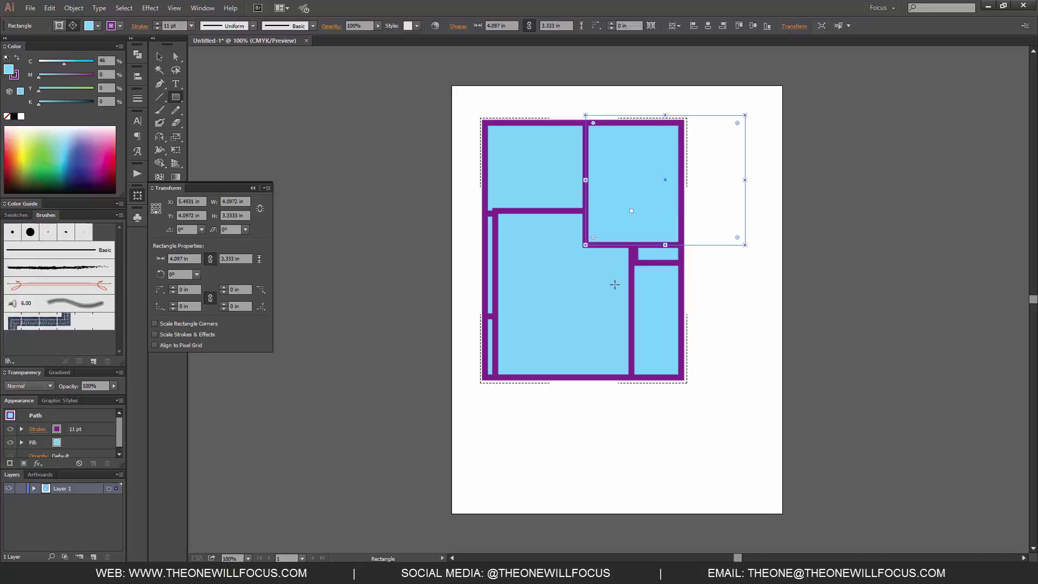
{"action": "left_click_drag", "start_coordinate": [520, 96], "coordinate": [637, 233]}
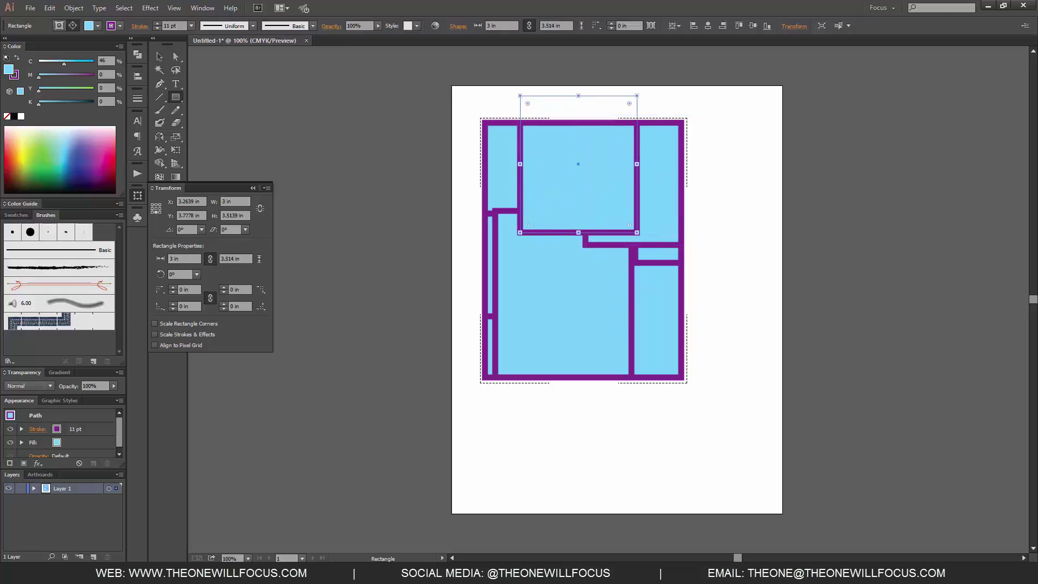
Draw two stars inside the frame with the Star tool
{"action": "left_click_drag", "start_coordinate": [176, 96], "coordinate": [213, 149]}
{"action": "left_click_drag", "start_coordinate": [523, 169], "coordinate": [593, 275]}
{"action": "left_click_drag", "start_coordinate": [677, 230], "coordinate": [585, 272]}
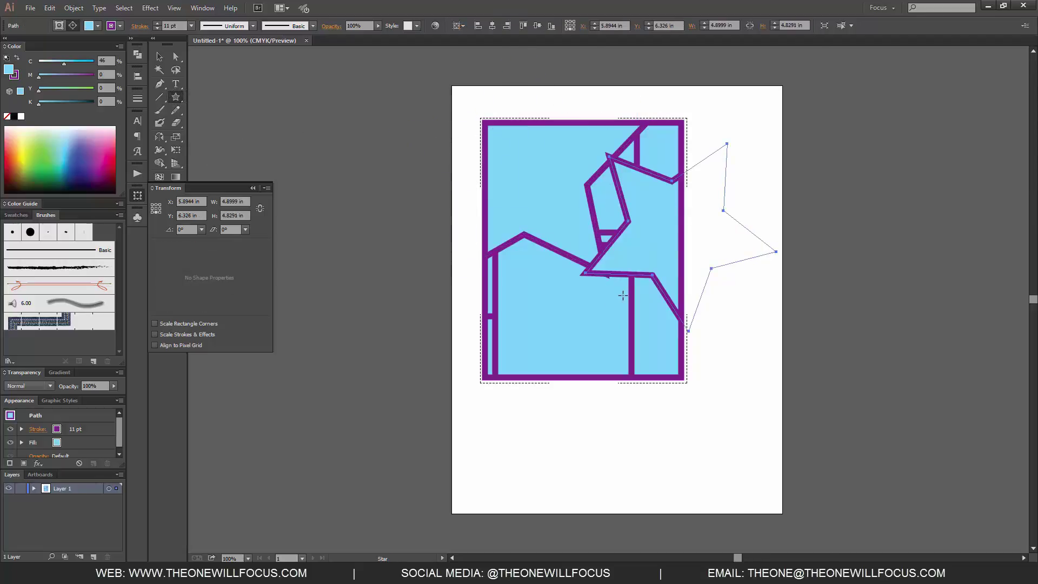
Draw a closed angular path inside the frame with the Pen tool, then deselect it
{"action": "key", "text": "p"}
{"action": "left_click", "coordinate": [471, 307]}
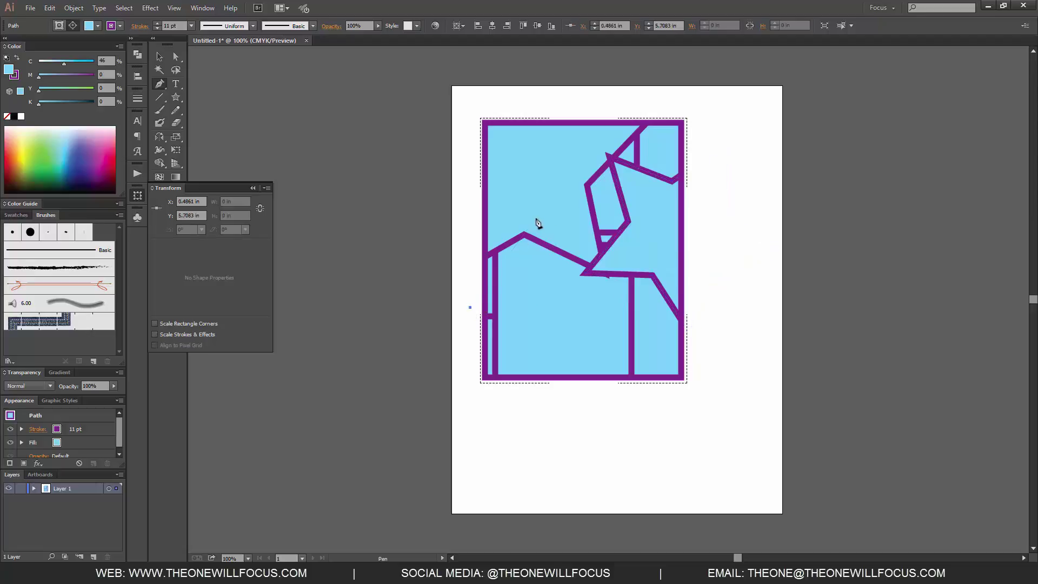
{"action": "left_click", "coordinate": [535, 216]}
{"action": "left_click", "coordinate": [555, 294]}
{"action": "left_click", "coordinate": [660, 277]}
{"action": "left_click", "coordinate": [730, 275]}
{"action": "left_click", "coordinate": [588, 412]}
{"action": "left_click", "coordinate": [553, 451]}
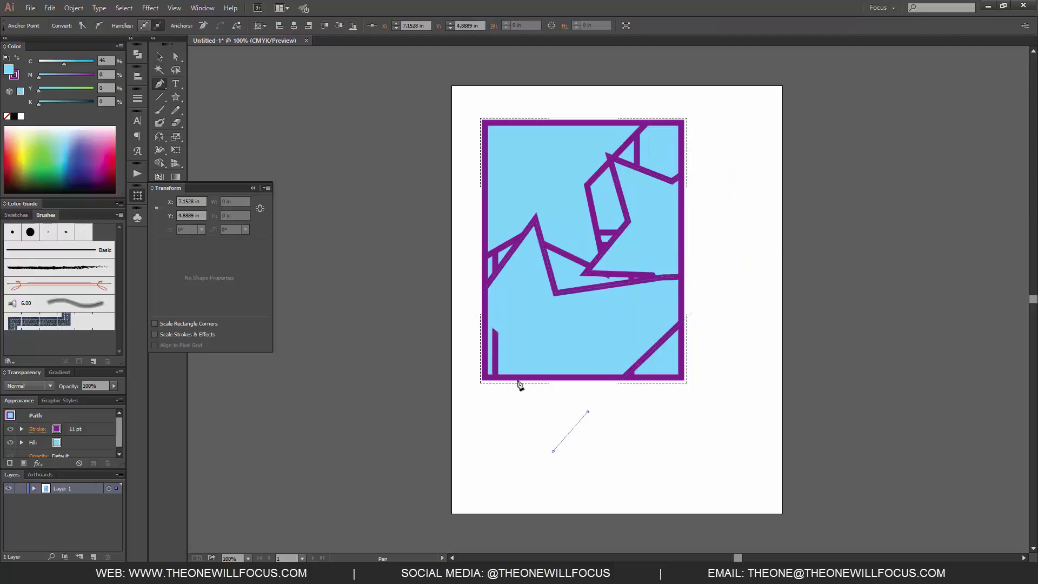
{"action": "left_click", "coordinate": [506, 330]}
{"action": "left_click_drag", "start_coordinate": [459, 321], "coordinate": [468, 322]}
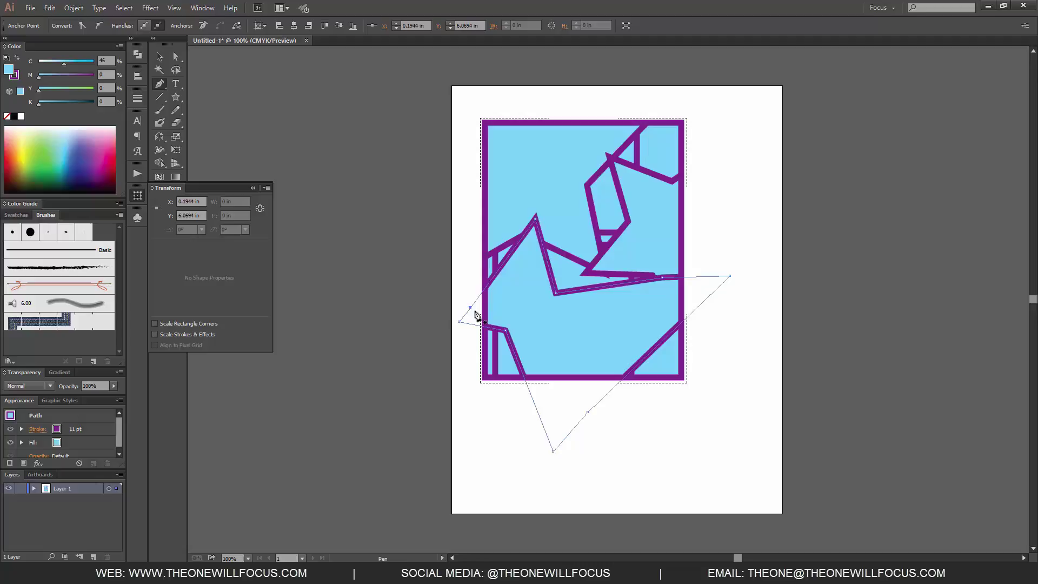
{"action": "left_click", "coordinate": [470, 307]}
{"action": "key", "text": "v"}
{"action": "left_click", "coordinate": [777, 414]}
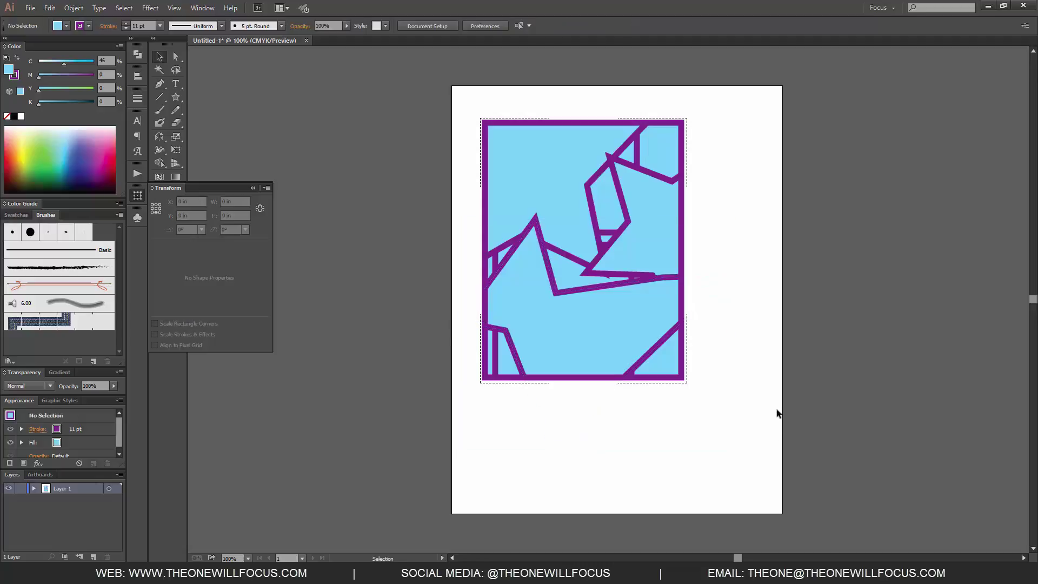
Move the angular path down and right inside the clip group
{"action": "double_click", "coordinate": [651, 281]}
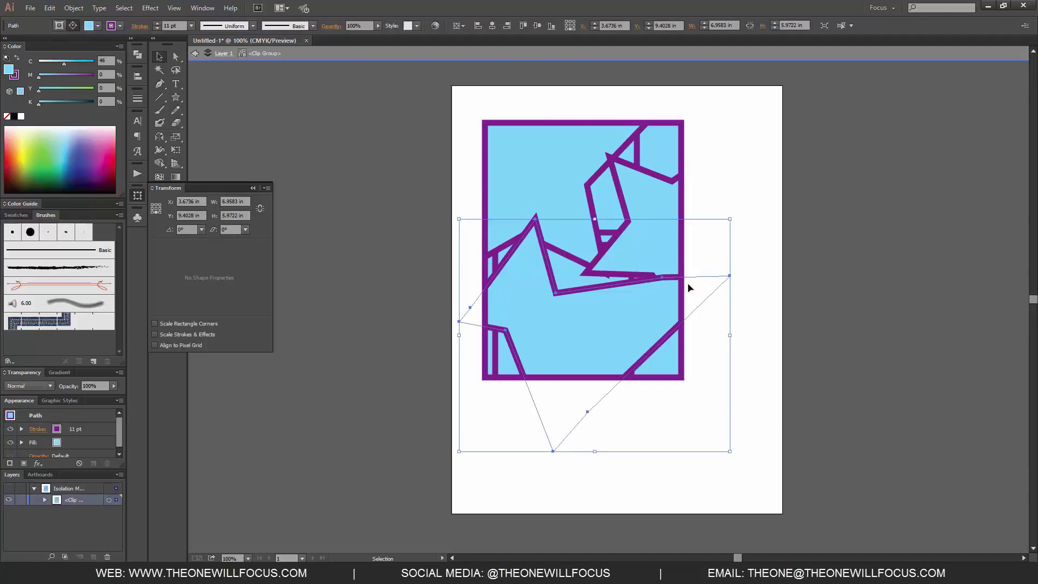
{"action": "left_click_drag", "start_coordinate": [669, 277], "coordinate": [694, 319]}
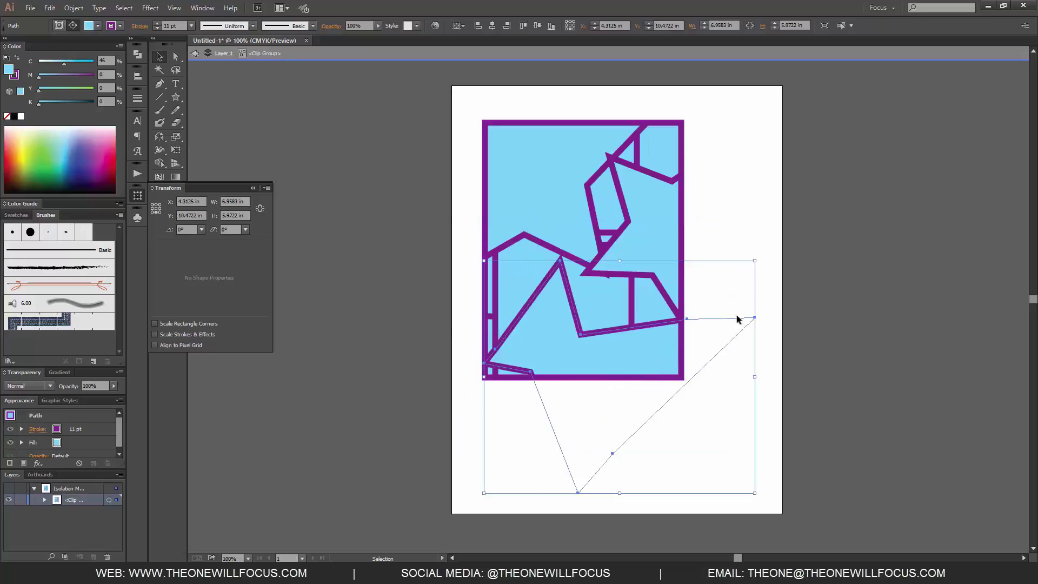
{"action": "double_click", "coordinate": [615, 326]}
{"action": "left_click", "coordinate": [839, 246]}
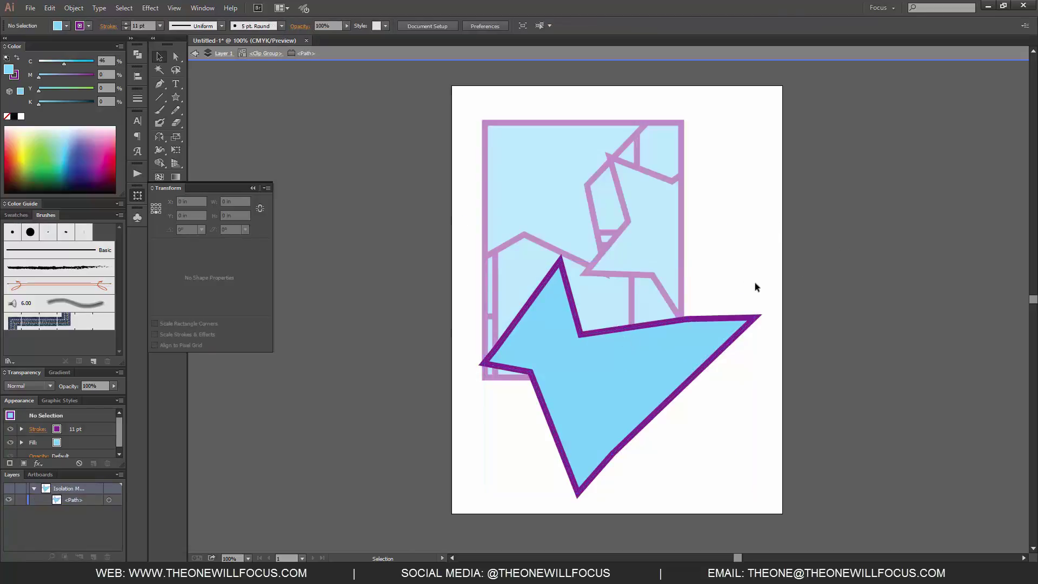
{"action": "double_click", "coordinate": [762, 254]}
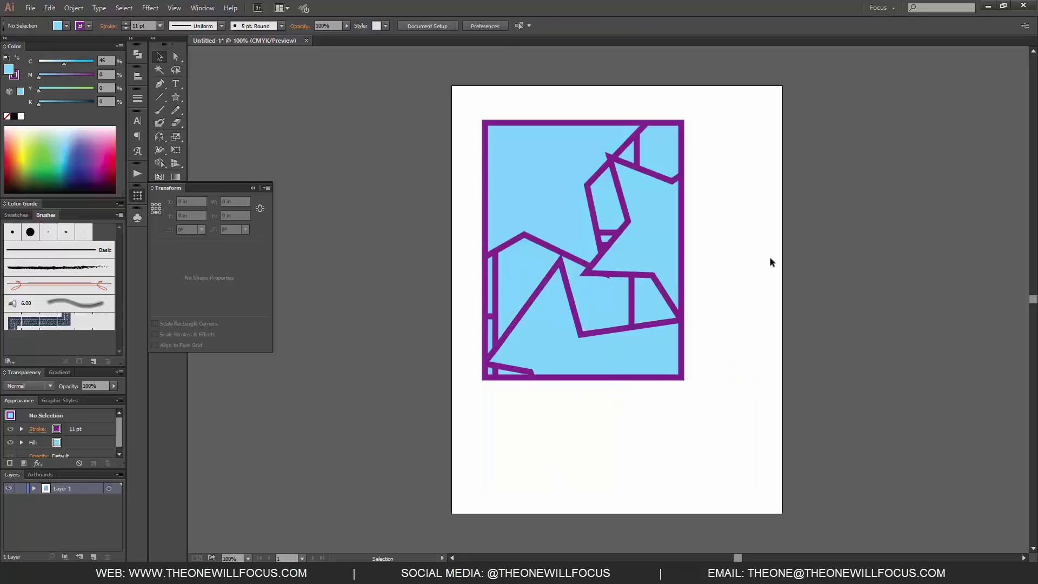
{"action": "left_click", "coordinate": [664, 267]}
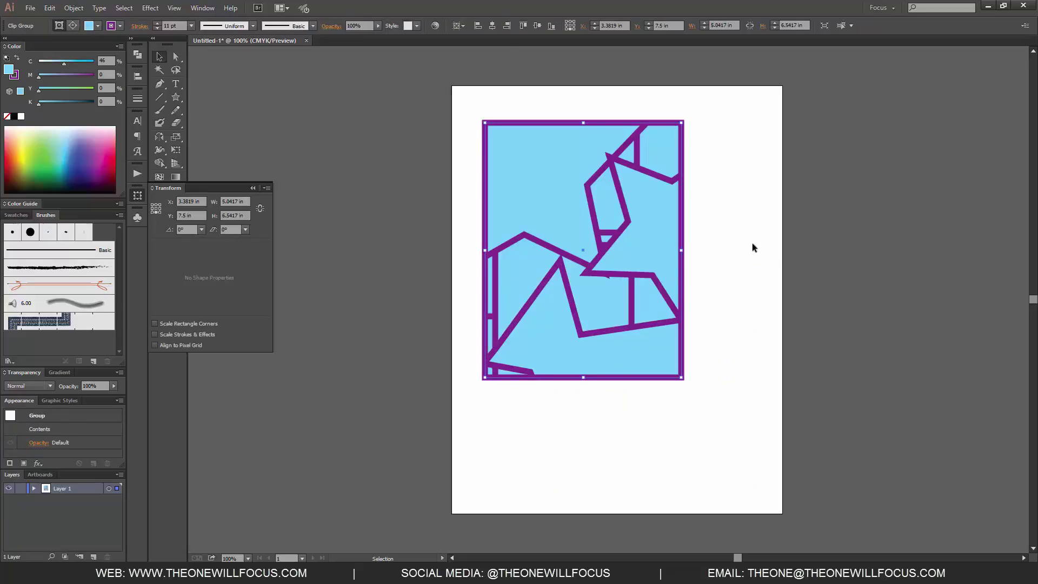
Drag the star toward the upper left inside the clip, then exit isolation mode
{"action": "double_click", "coordinate": [655, 277]}
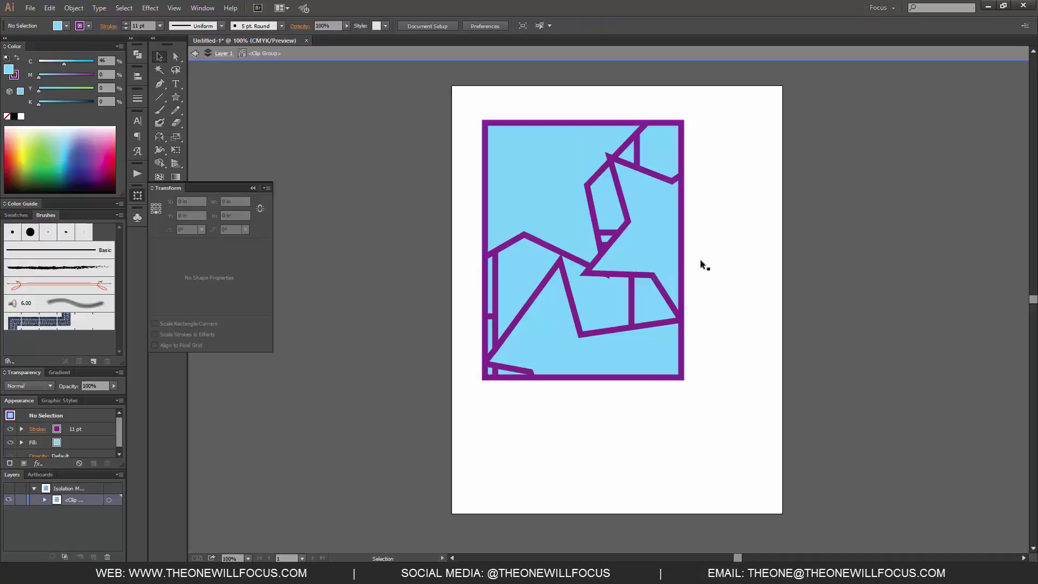
{"action": "left_click", "coordinate": [703, 297]}
{"action": "left_click_drag", "start_coordinate": [702, 296], "coordinate": [576, 239]}
{"action": "key", "text": "ctrl+z"}
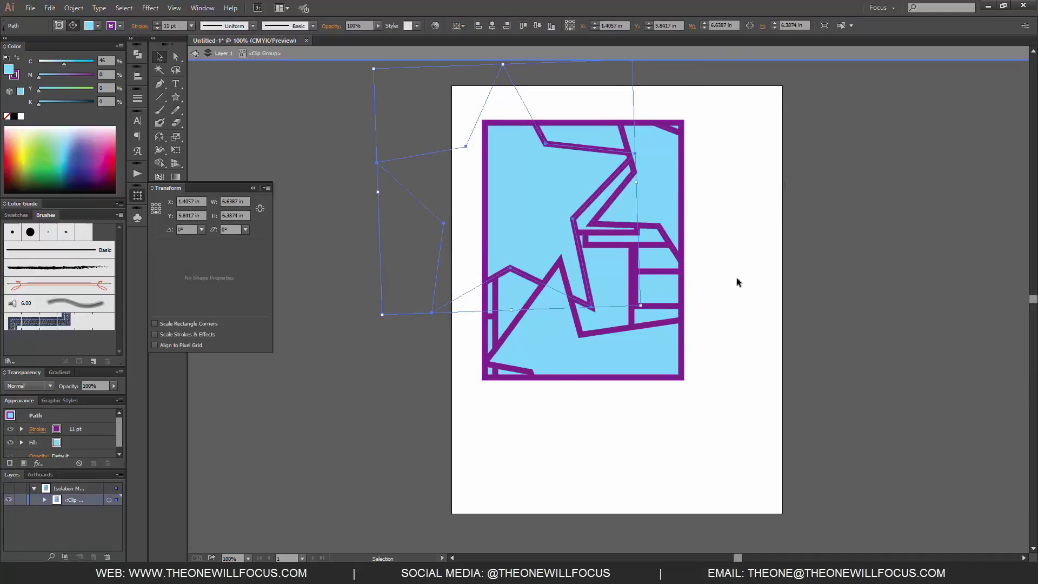
{"action": "double_click", "coordinate": [573, 225]}
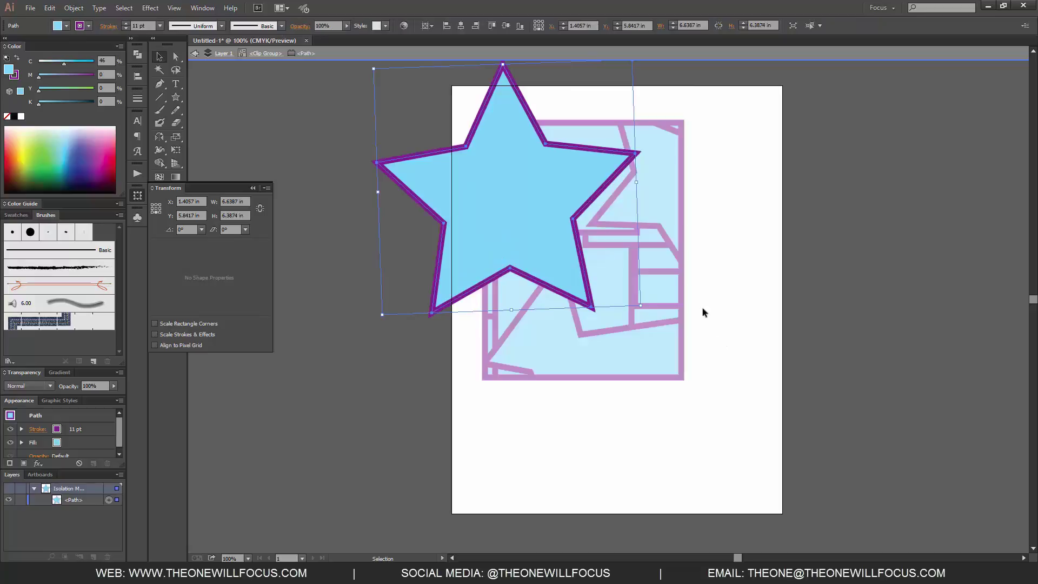
{"action": "double_click", "coordinate": [777, 241]}
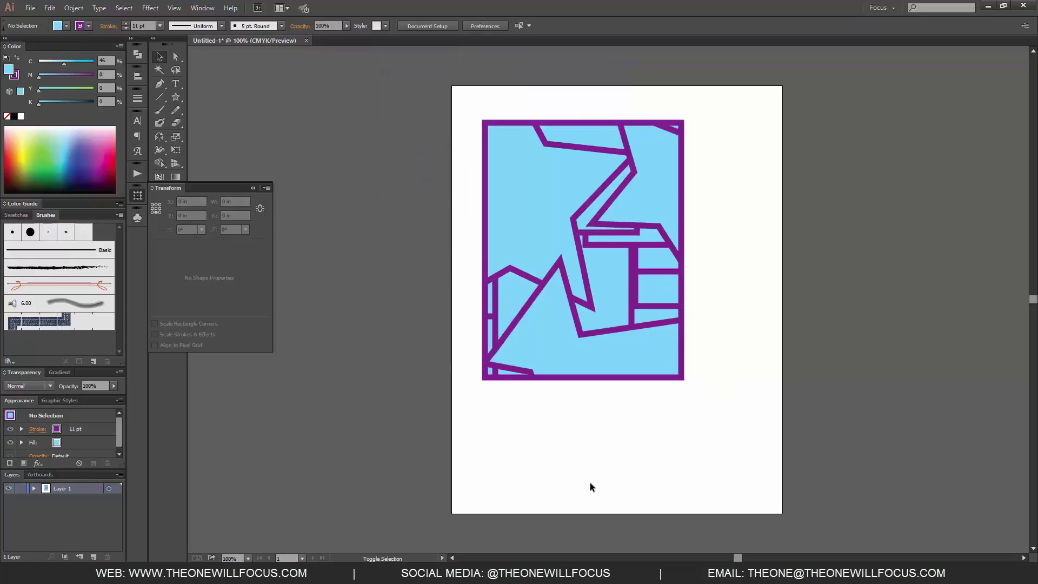
Draw two overlapping stars over the rectangle, then select all artwork and delete it
{"action": "left_click", "coordinate": [252, 187]}
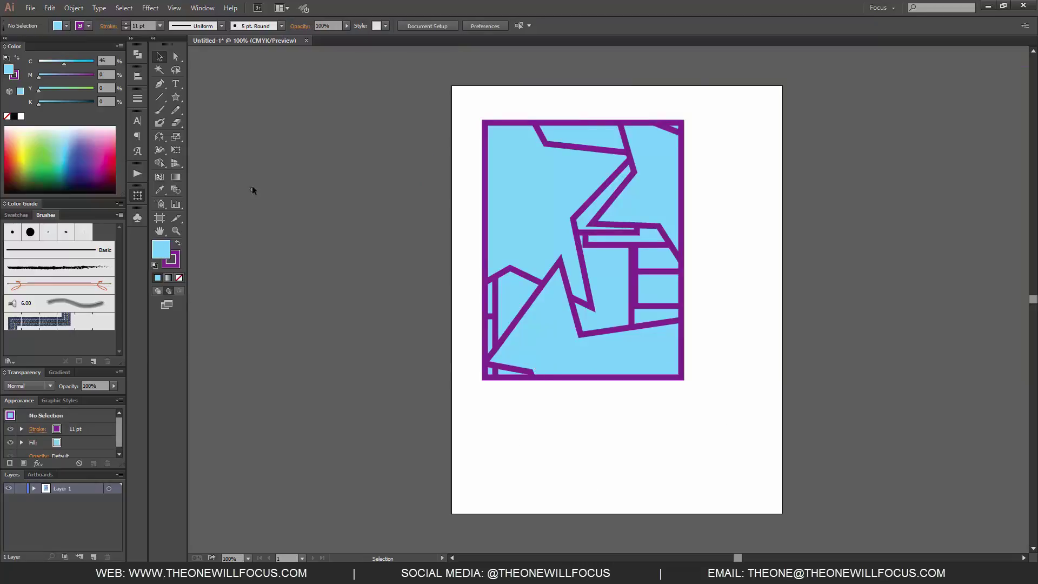
{"action": "left_click", "coordinate": [175, 97]}
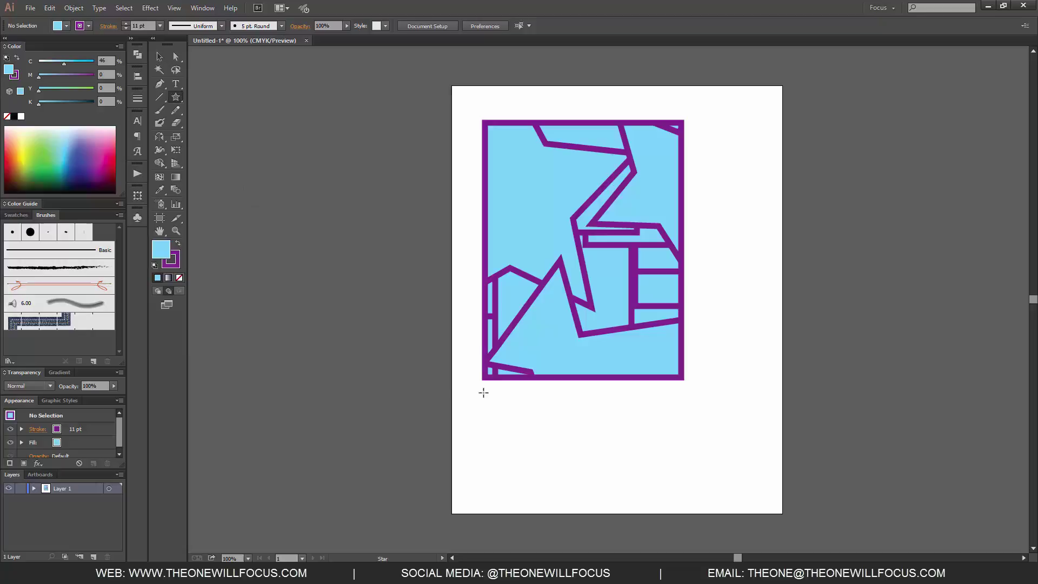
{"action": "mouse_move", "coordinate": [480, 391]}
{"action": "left_mouse_down"}
{"action": "mouse_move", "coordinate": [572, 447]}
{"action": "mouse_move", "coordinate": [568, 465]}
{"action": "mouse_move", "coordinate": [594, 492]}
{"action": "mouse_move", "coordinate": [570, 462]}
{"action": "left_mouse_up"}
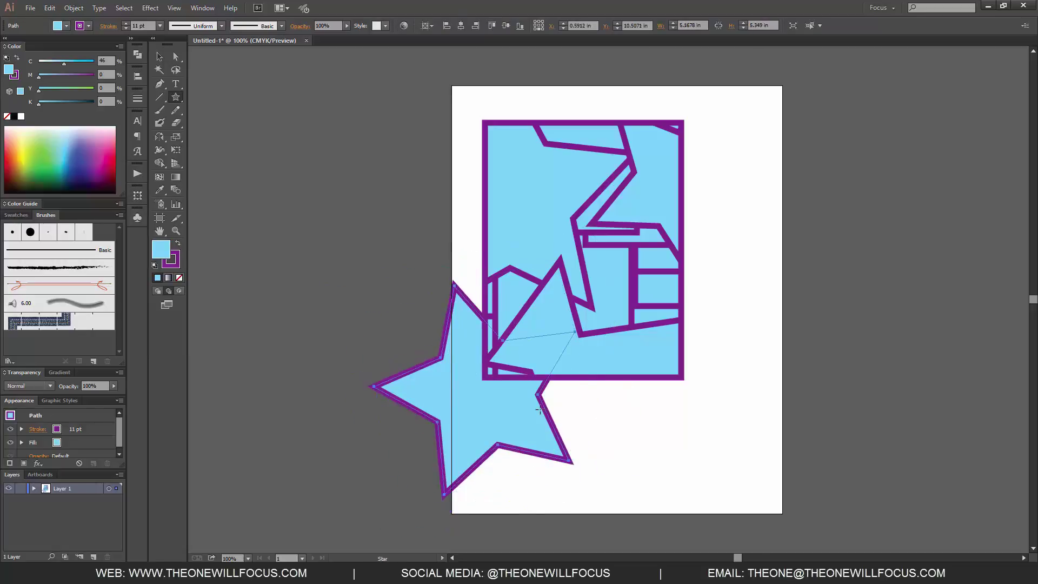
{"action": "mouse_move", "coordinate": [539, 409]}
{"action": "left_mouse_down"}
{"action": "mouse_move", "coordinate": [544, 348]}
{"action": "mouse_move", "coordinate": [488, 390]}
{"action": "mouse_move", "coordinate": [599, 421]}
{"action": "mouse_move", "coordinate": [513, 273]}
{"action": "mouse_move", "coordinate": [584, 386]}
{"action": "left_mouse_up"}
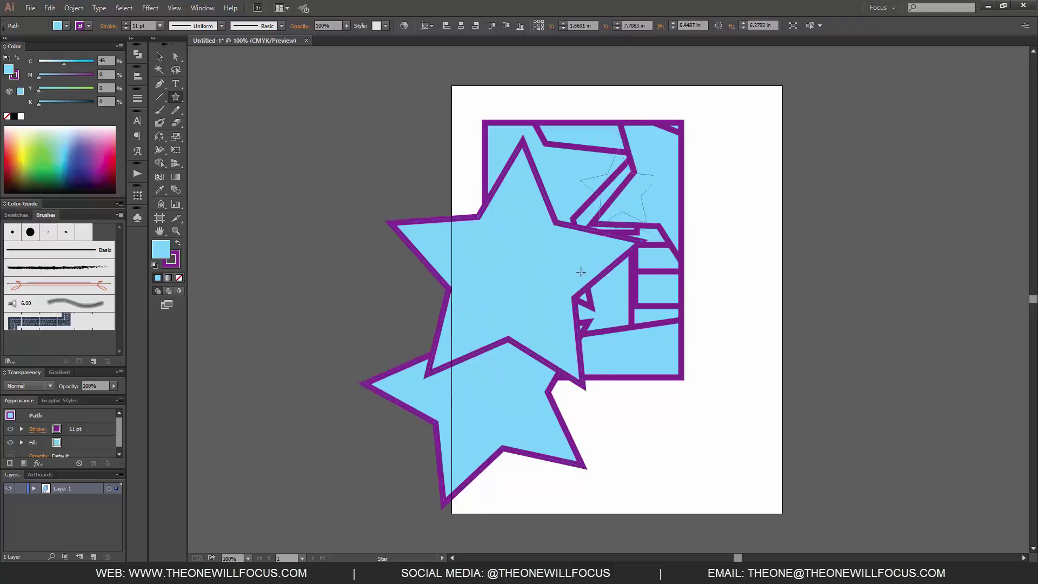
{"action": "left_click_drag", "start_coordinate": [623, 194], "coordinate": [570, 349]}
{"action": "key", "text": "ctrl+a"}
{"action": "key", "text": "Delete"}
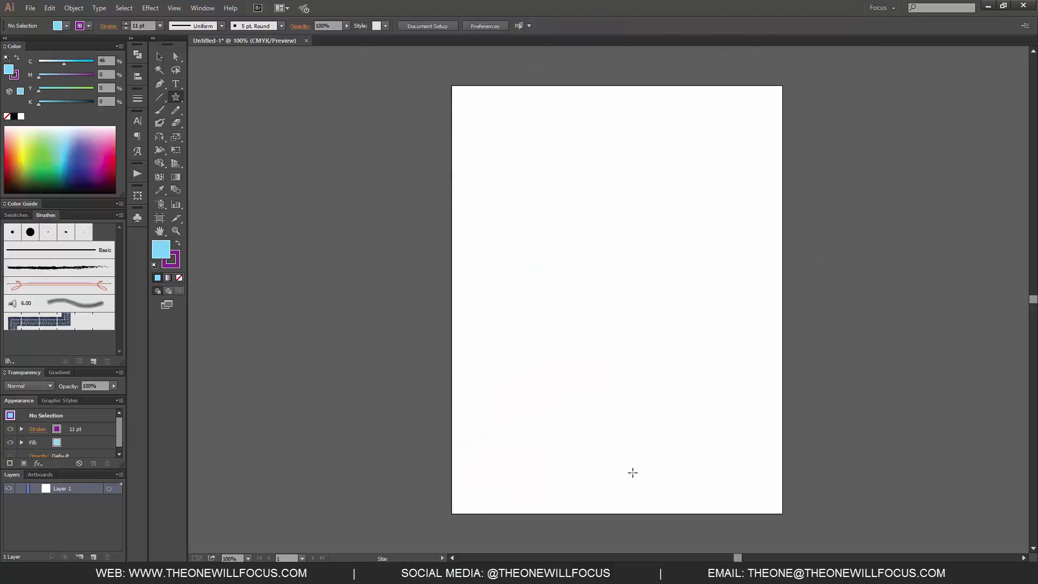
{"action": "left_click_drag", "start_coordinate": [534, 156], "coordinate": [593, 275]}
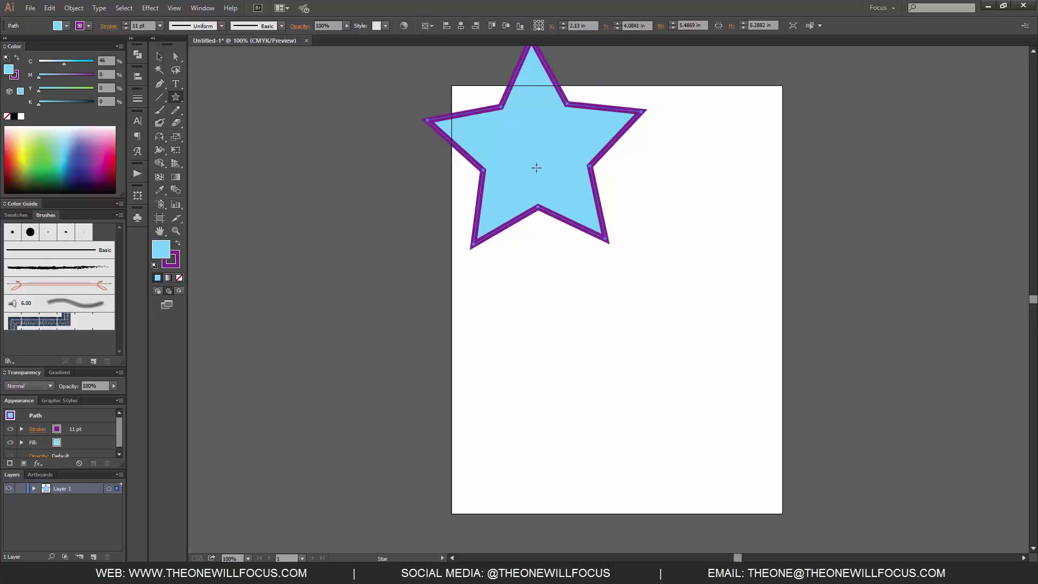
{"action": "left_click_drag", "start_coordinate": [537, 139], "coordinate": [618, 294]}
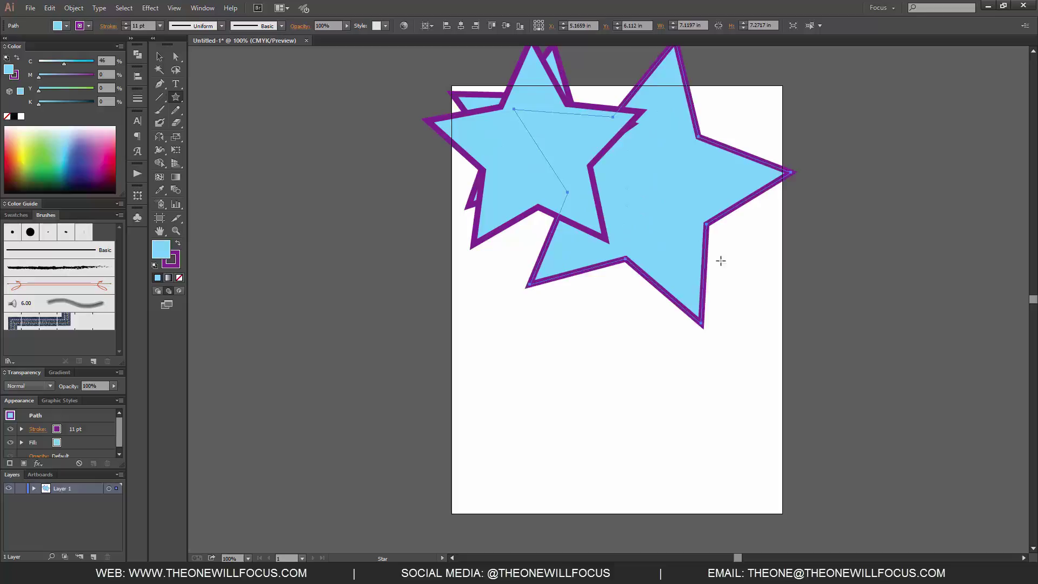
{"action": "left_click_drag", "start_coordinate": [721, 259], "coordinate": [668, 410]}
{"action": "left_click_drag", "start_coordinate": [757, 331], "coordinate": [658, 496]}
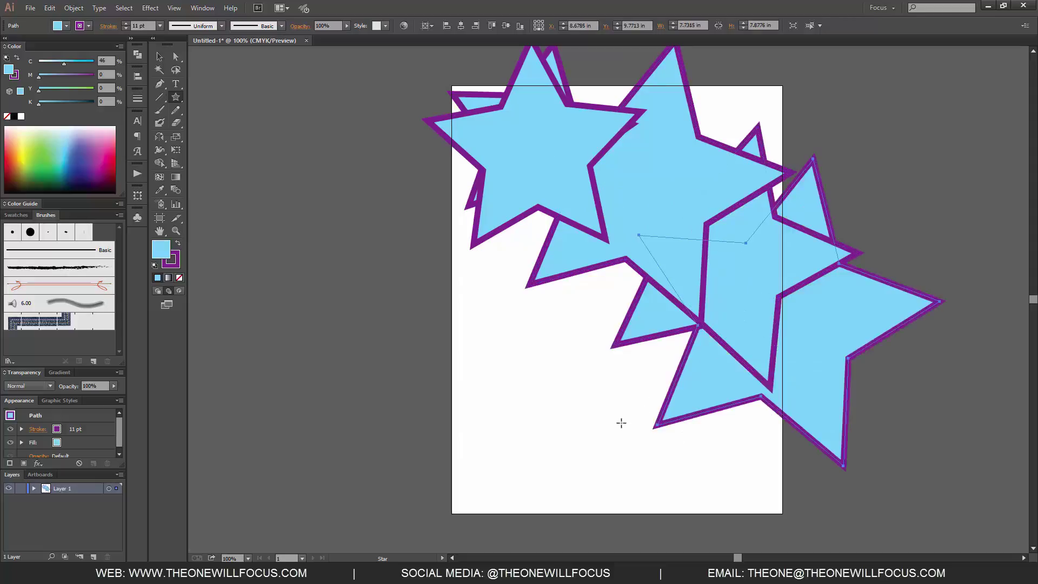
{"action": "key", "text": "ctrl+a"}
{"action": "key", "text": "Delete"}
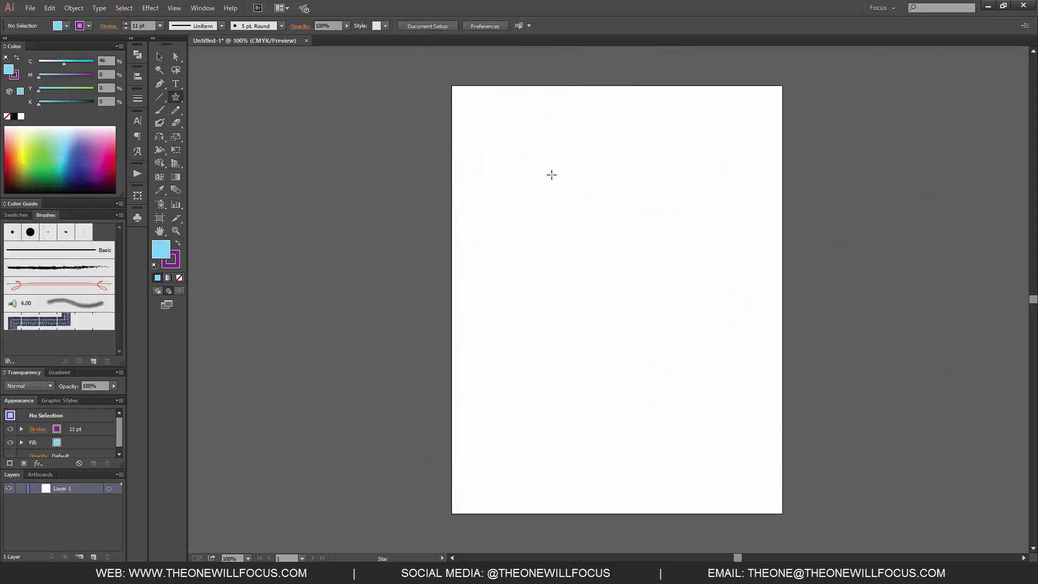
{"action": "left_click_drag", "start_coordinate": [552, 173], "coordinate": [593, 275]}
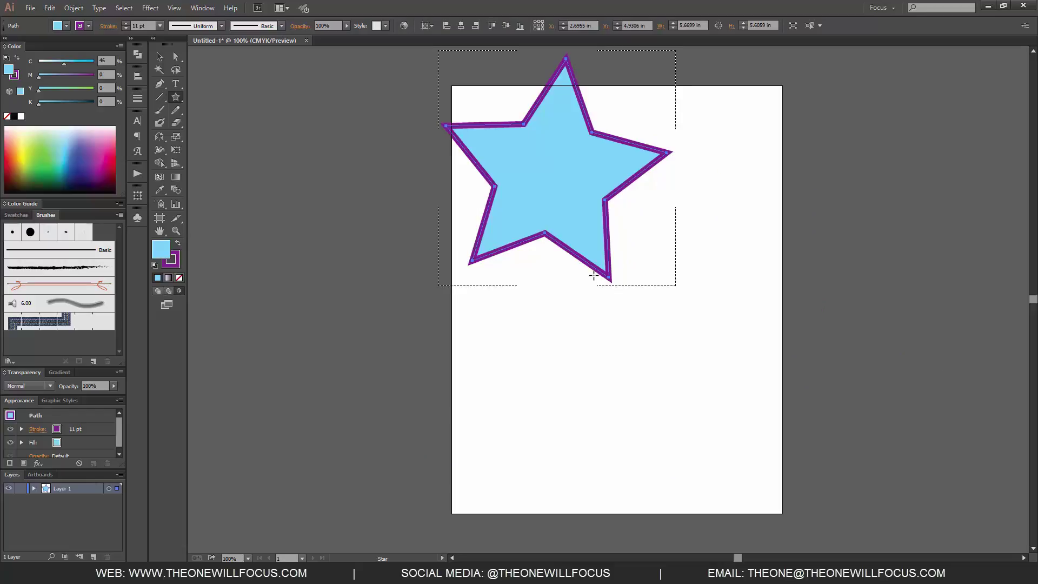
{"action": "left_click_drag", "start_coordinate": [538, 154], "coordinate": [534, 120]}
{"action": "mouse_move", "coordinate": [595, 182]}
{"action": "left_mouse_down"}
{"action": "mouse_move", "coordinate": [622, 243]}
{"action": "mouse_move", "coordinate": [518, 439]}
{"action": "left_mouse_up"}
{"action": "key", "text": "ctrl+z"}
{"action": "key", "text": "ctrl+a"}
{"action": "key", "text": "Delete"}
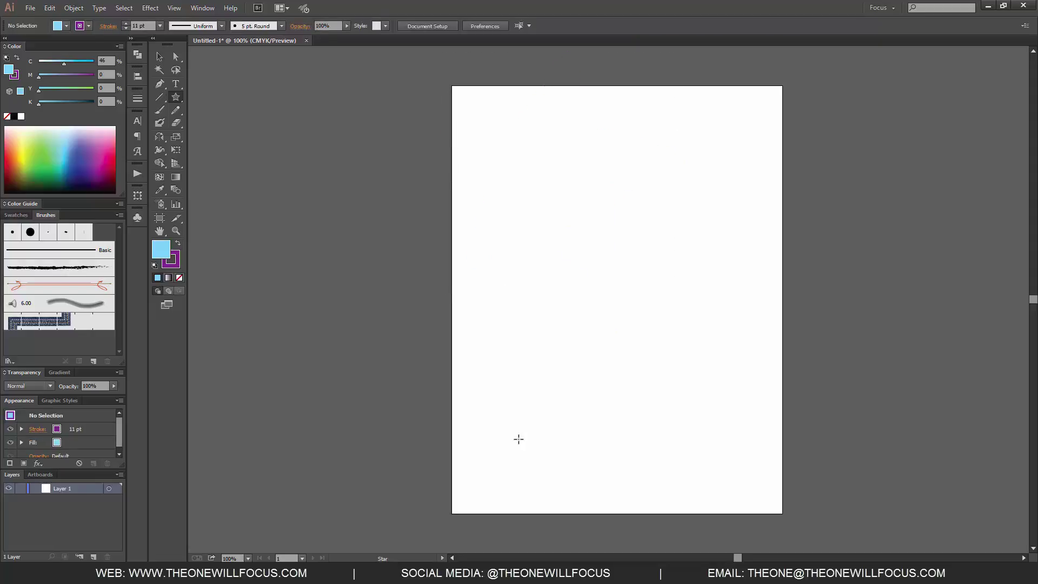